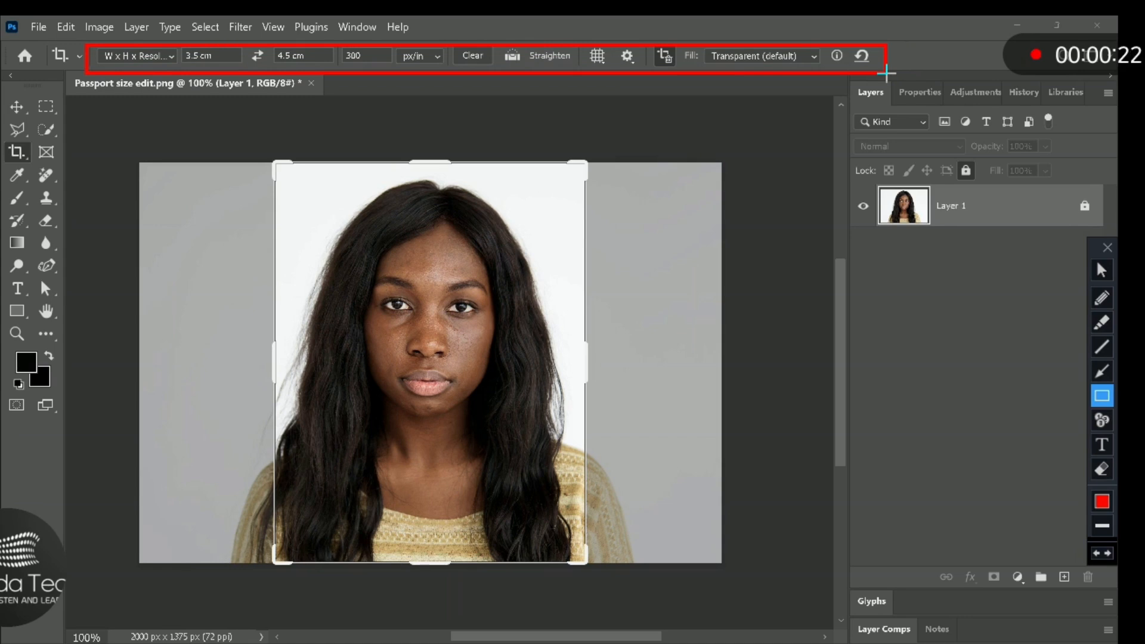
- Crop the portrait to passport size, 3.5 cm by 4.5 cm at 300 px/in, keeping the face centred
key("Escape")
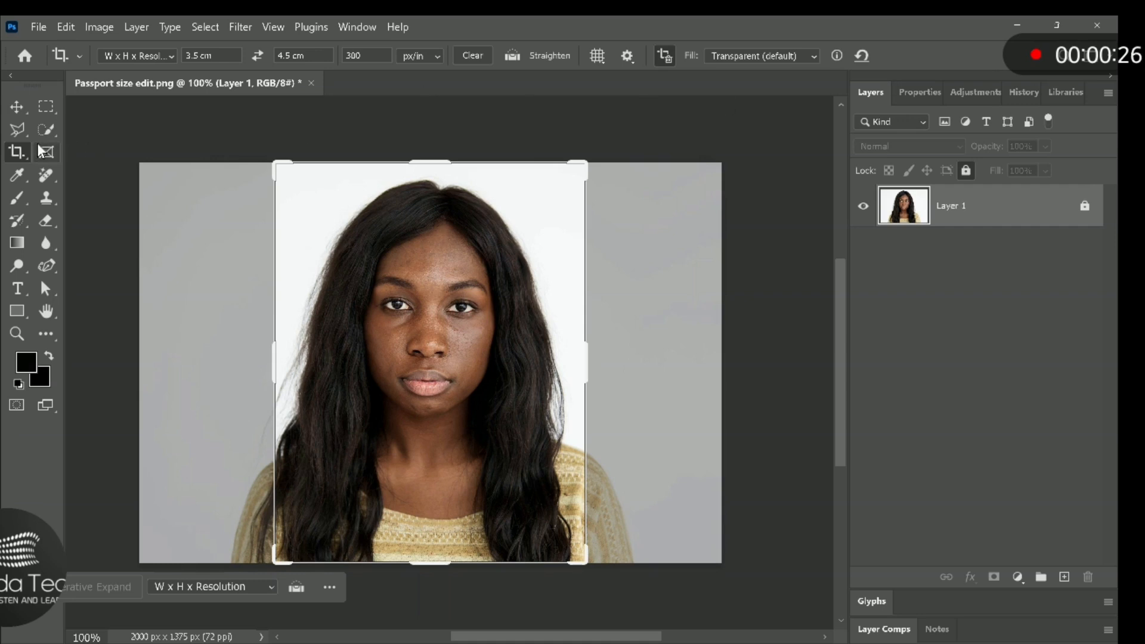
left_click(435, 391)
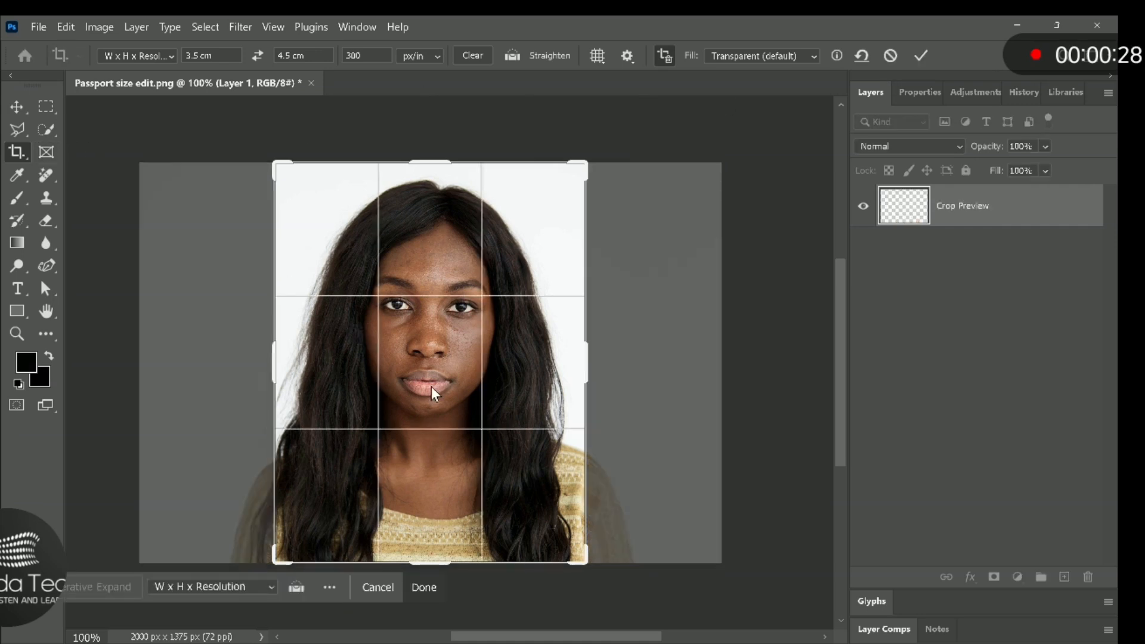
left_click(428, 591)
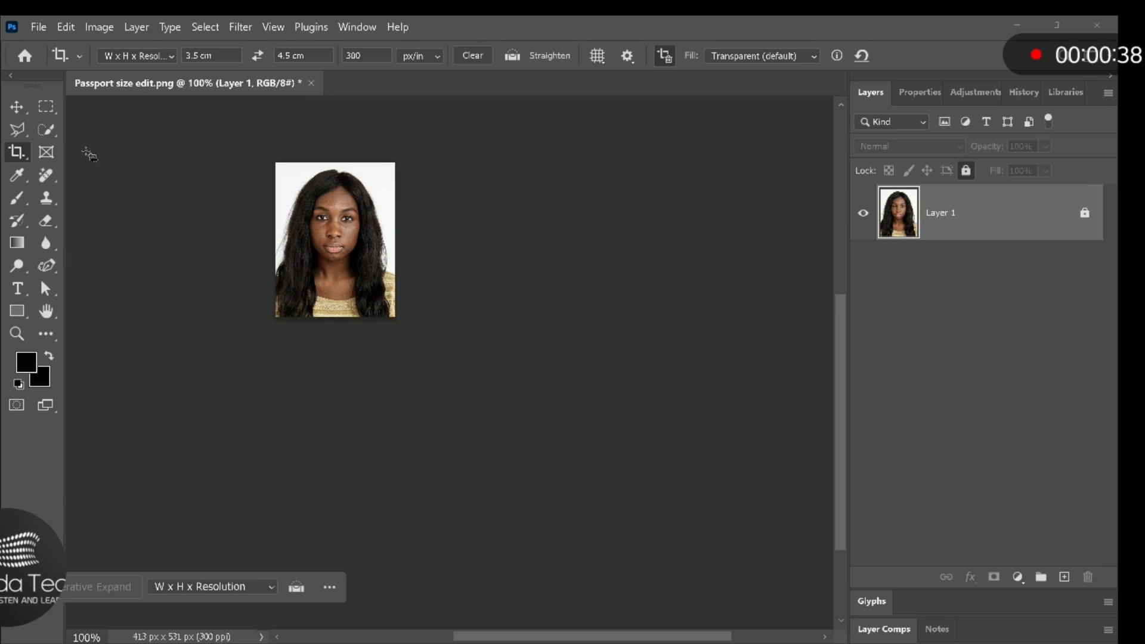
- Create a new document from the Landscape, 6 x 4 photo preset at 300 ppi with the color profile set to Don't Color Manage
left_click(37, 34)
left_click(37, 34)
left_click(61, 34)
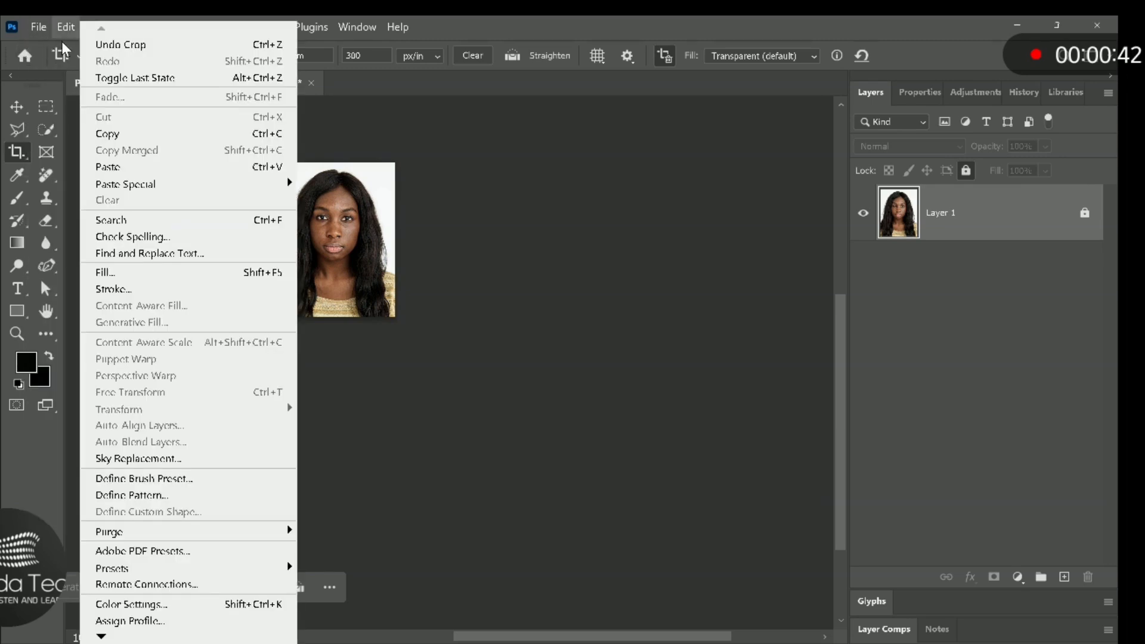
mouse_move(34, 34)
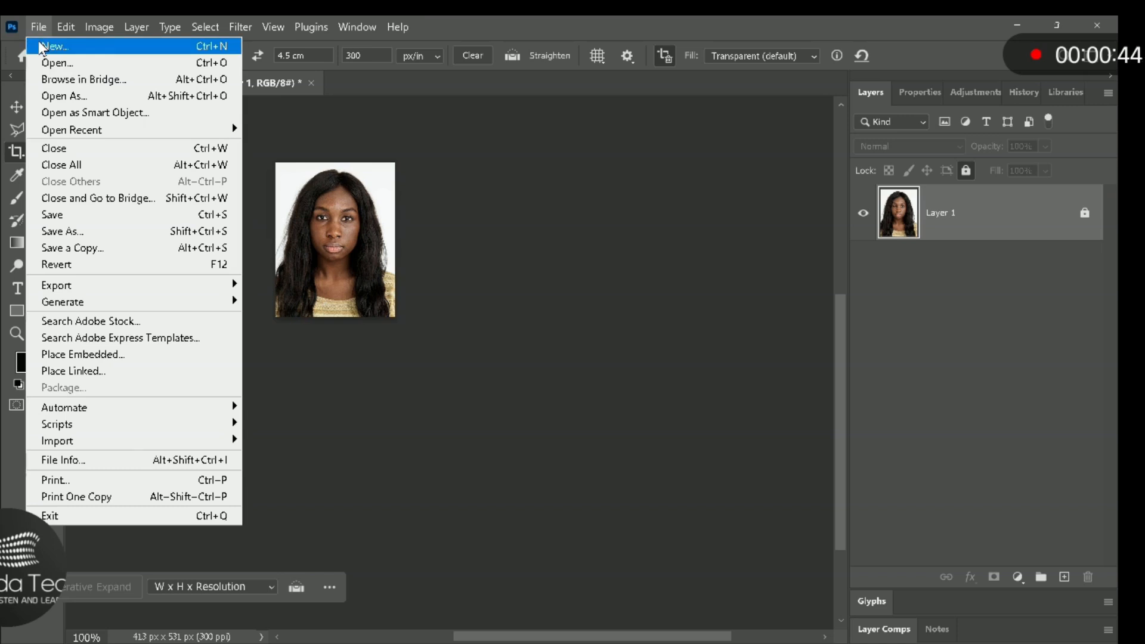
left_click(40, 43)
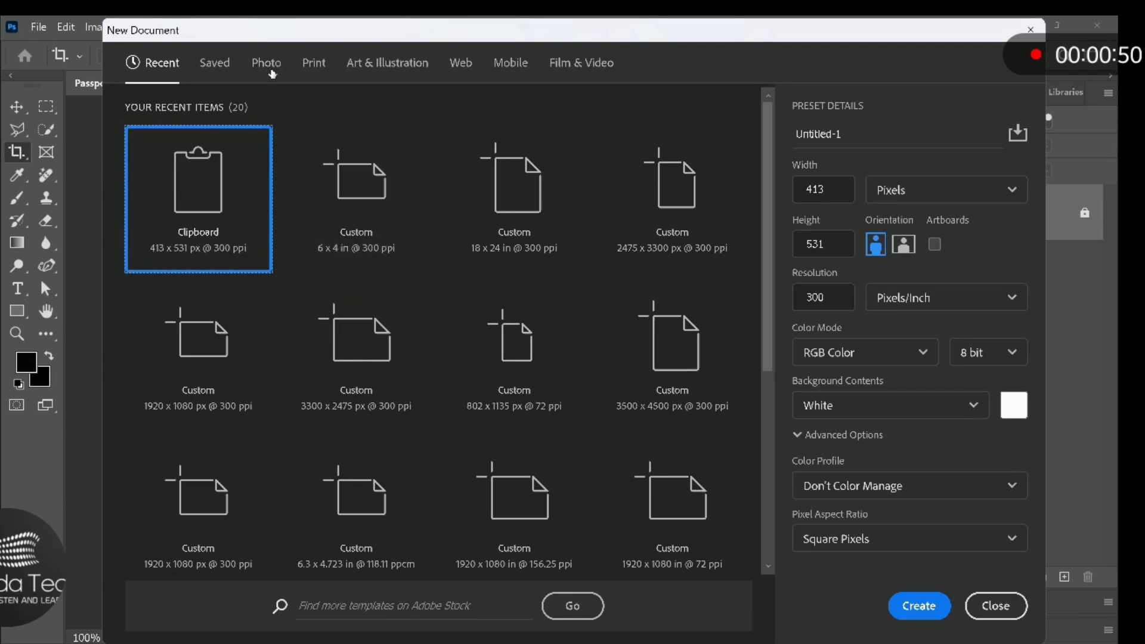
left_click(271, 69)
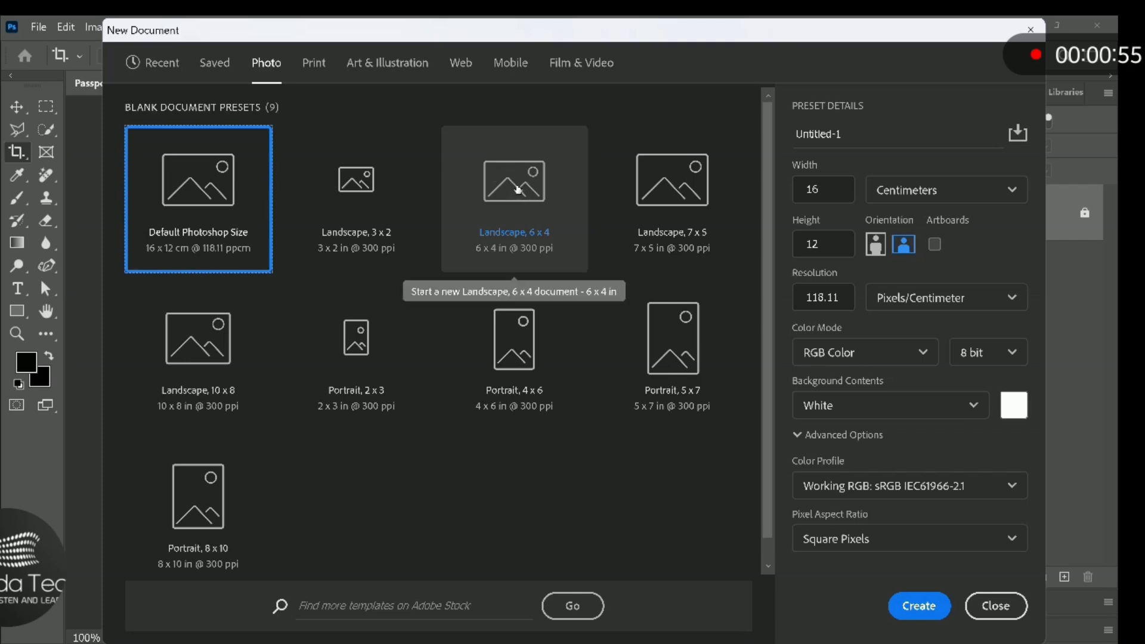
left_click(518, 190)
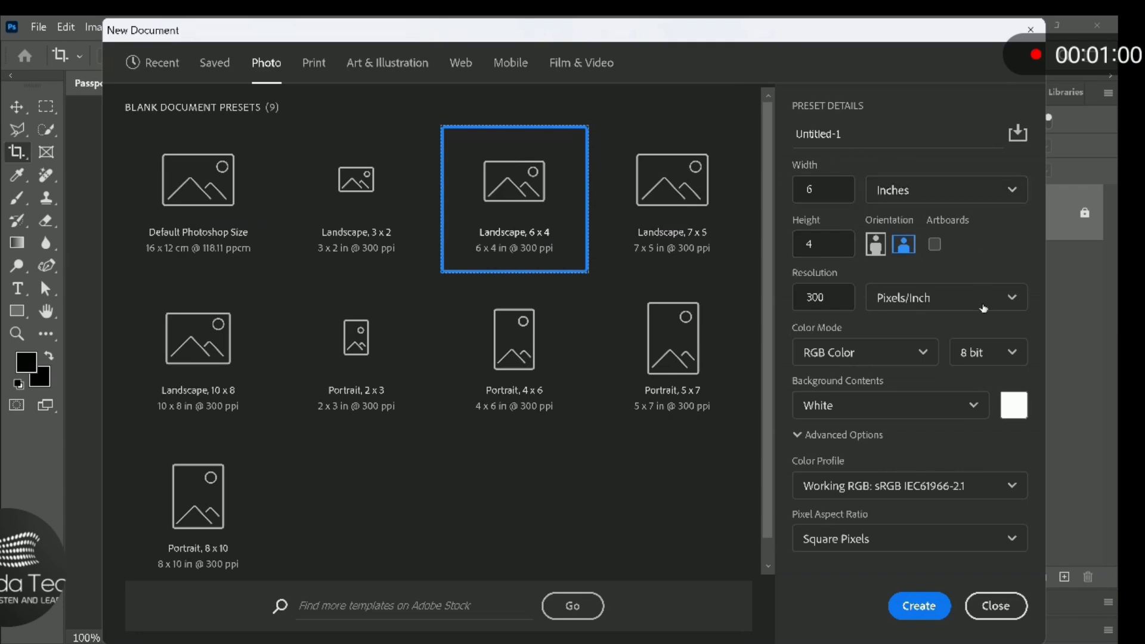
left_click(1006, 491)
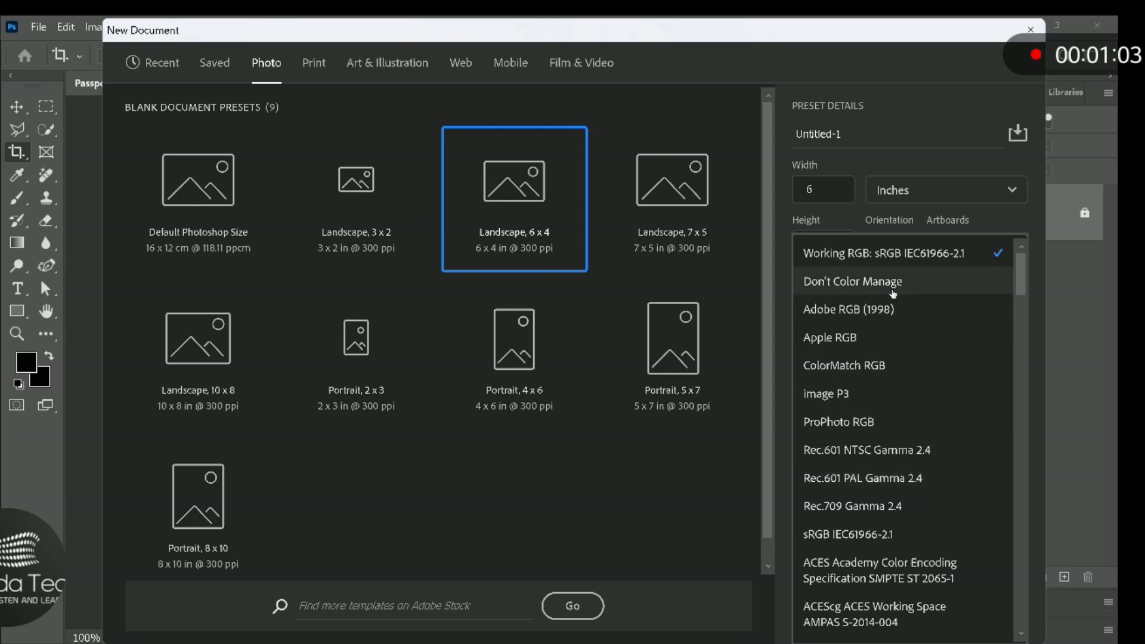
left_click(893, 292)
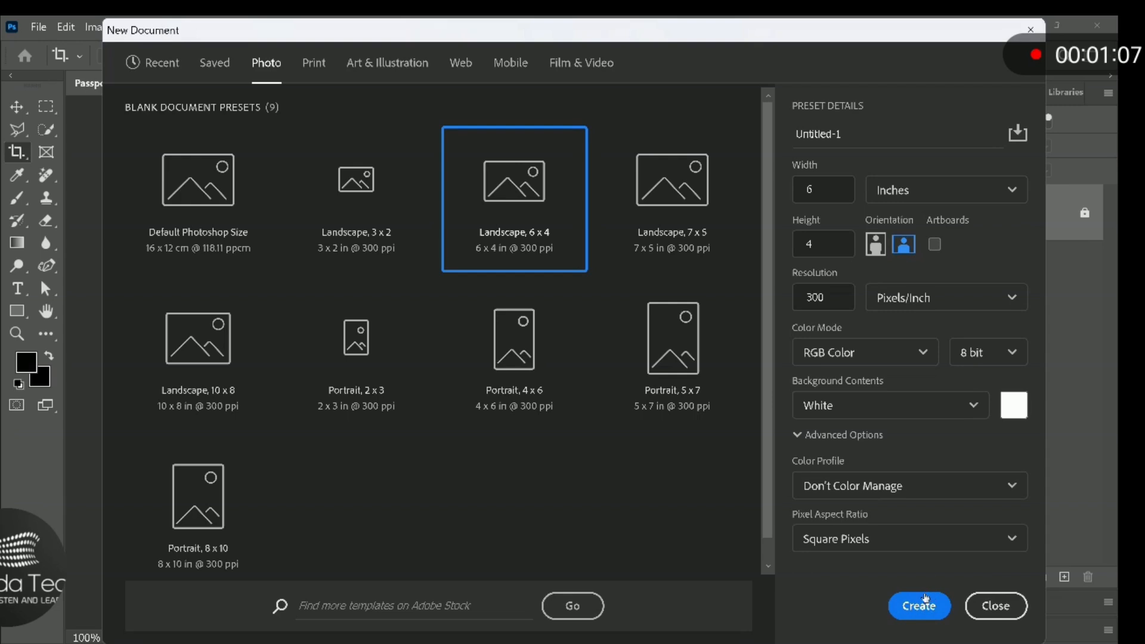
left_click(925, 606)
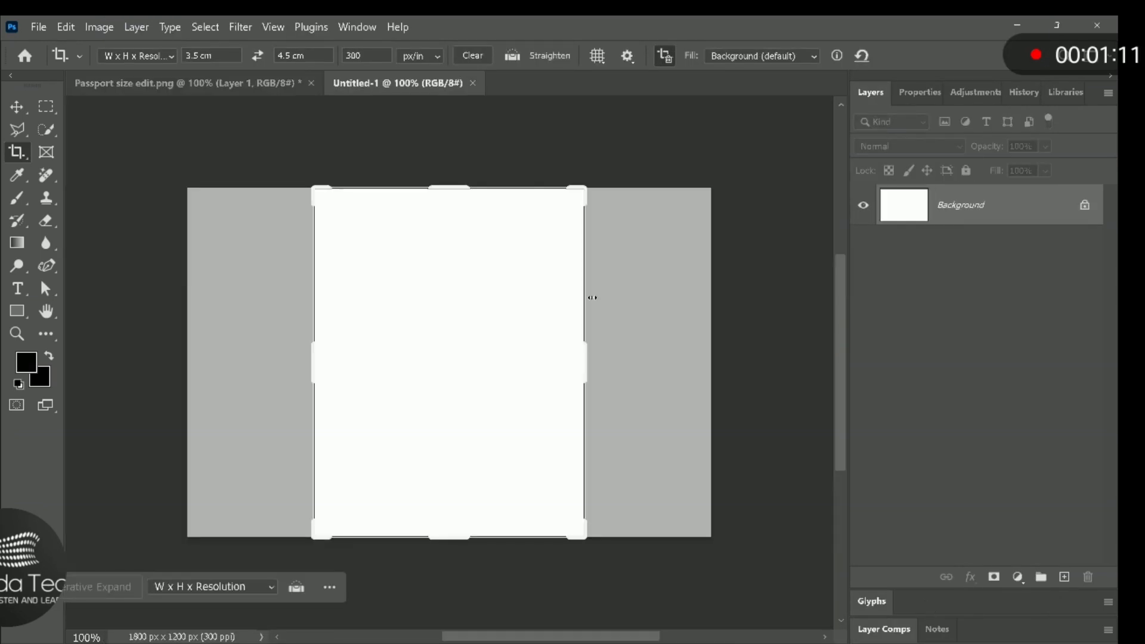
- Return to the cropped passport photo, switch from the Crop tool to the Move tool, and select the whole canvas
left_click(252, 82)
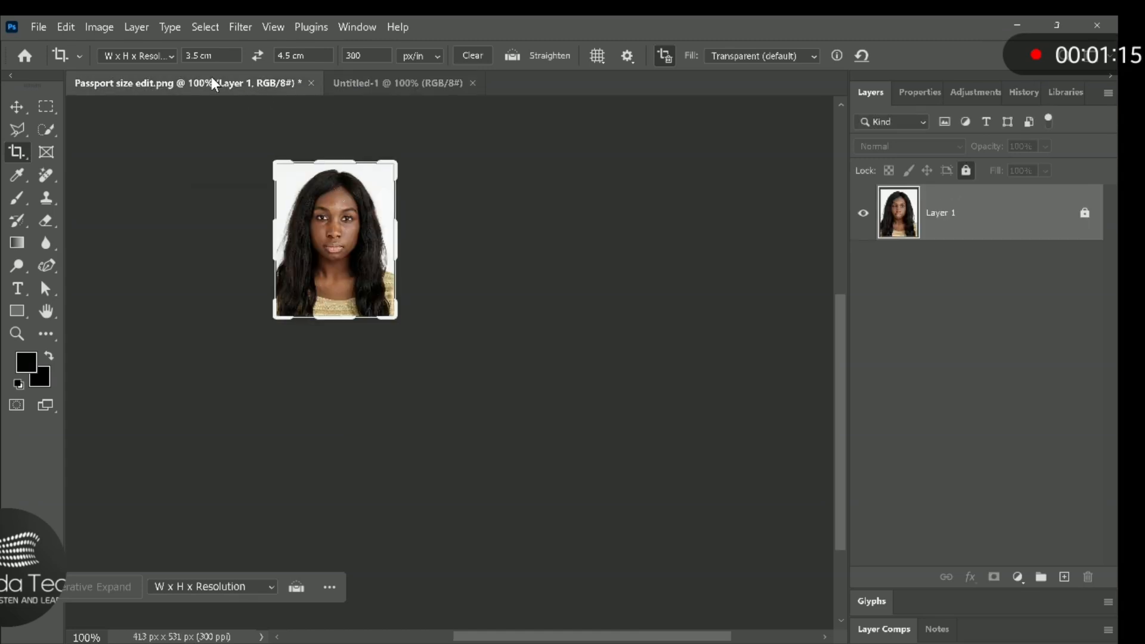
left_click(212, 19)
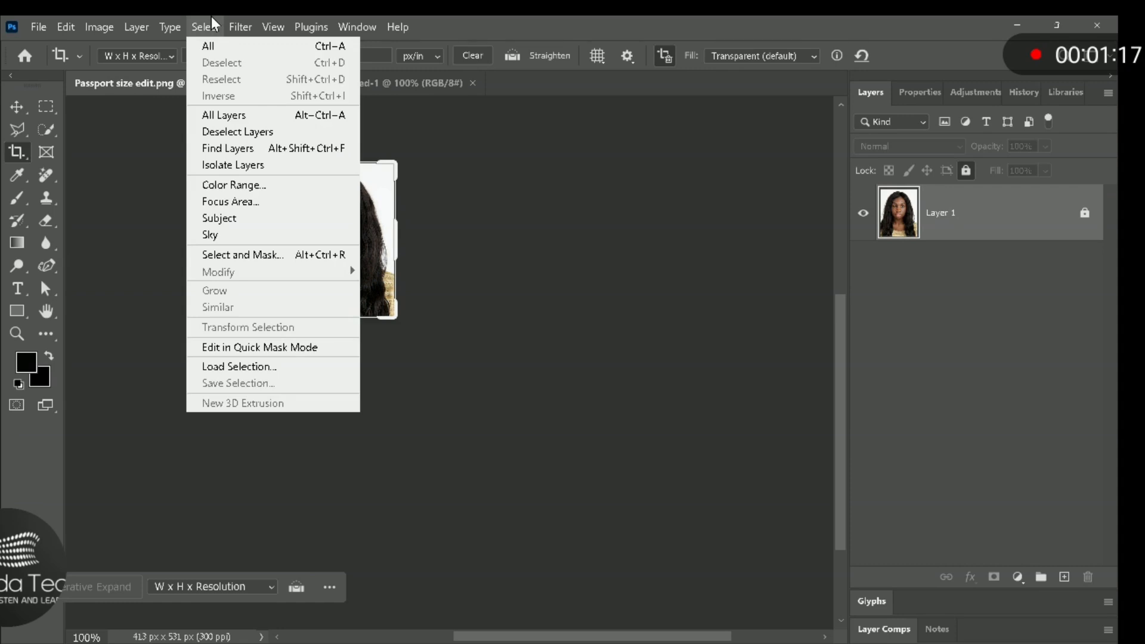
left_click(213, 47)
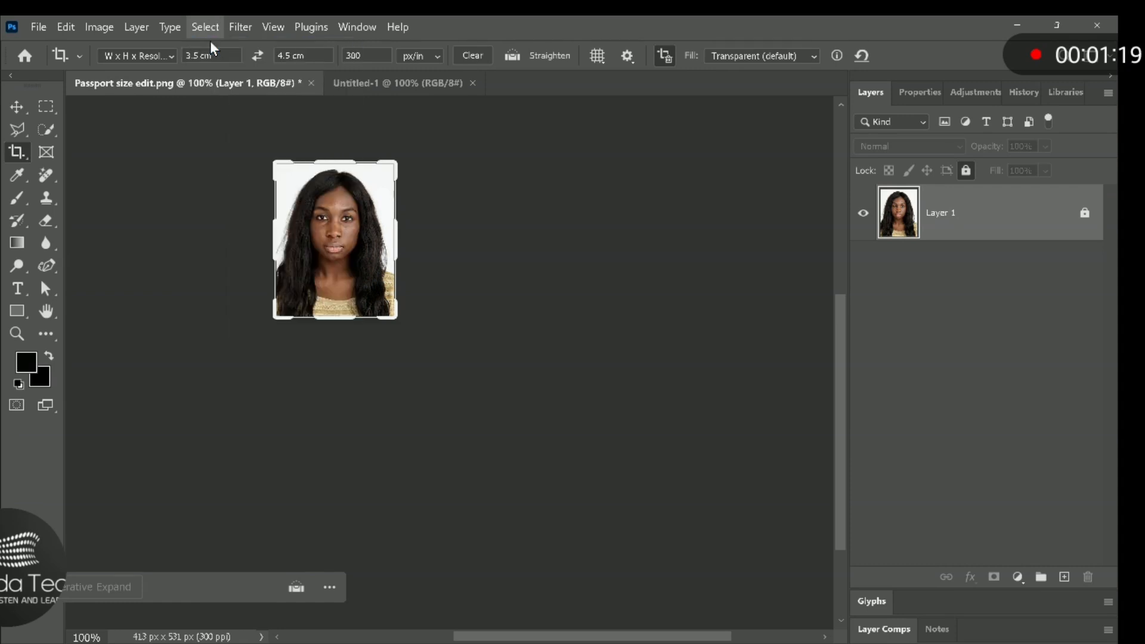
left_click(349, 229)
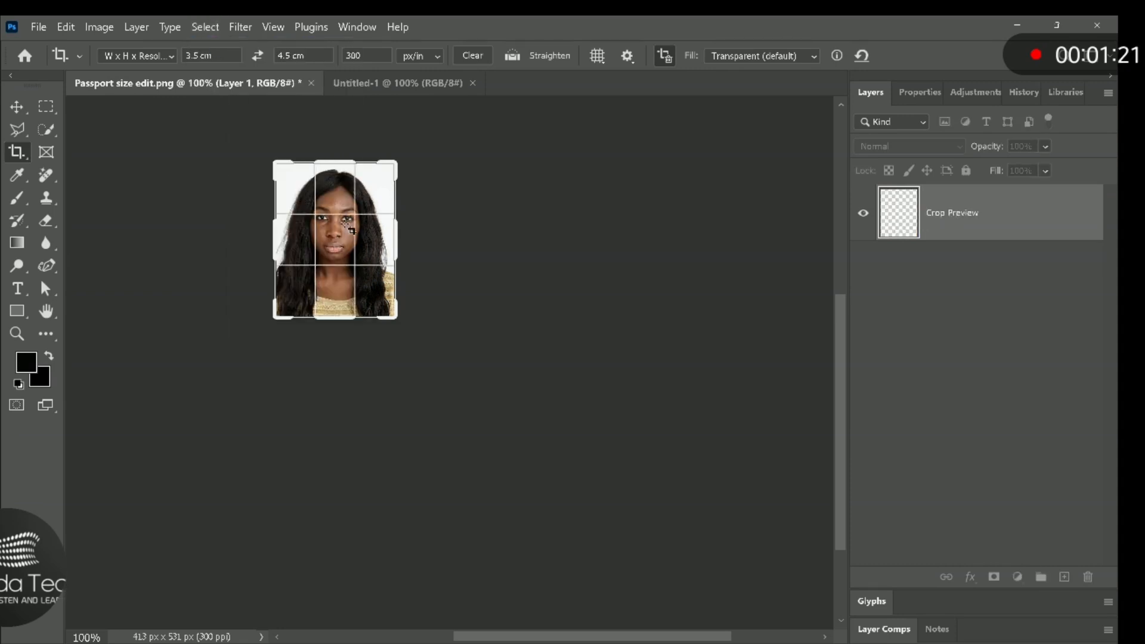
left_click(18, 108)
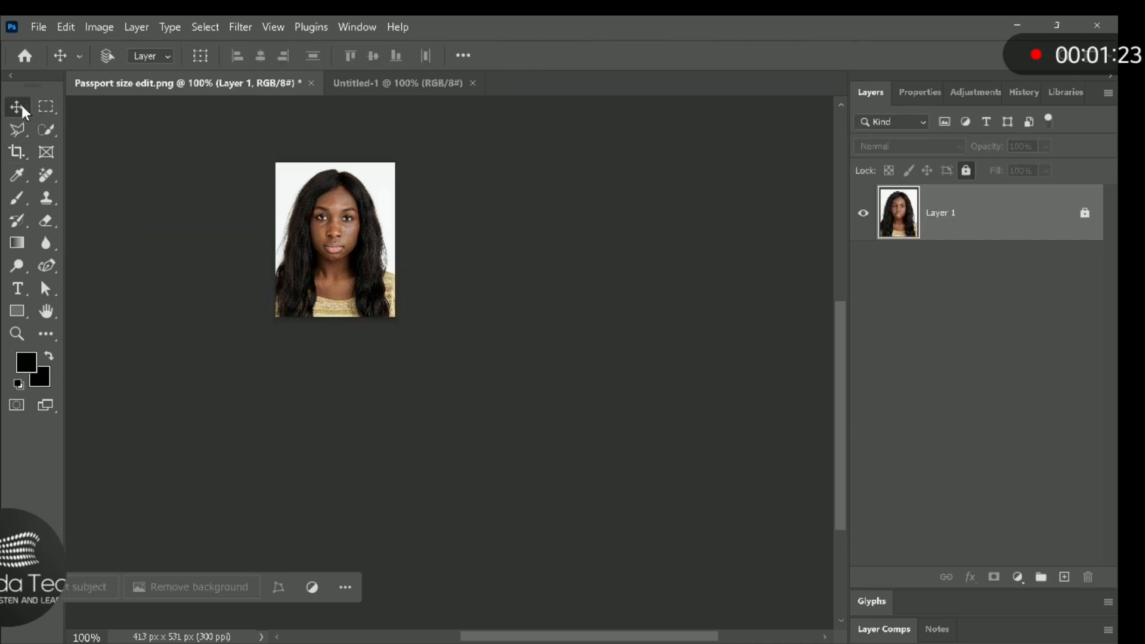
left_click(201, 26)
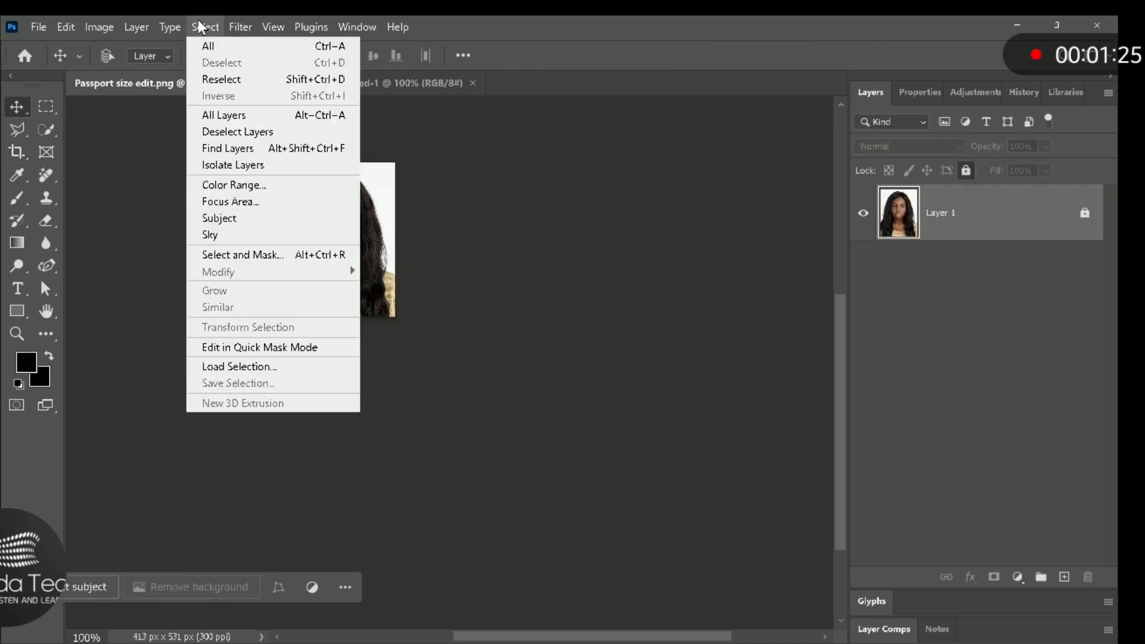
left_click(201, 27)
left_click(196, 27)
left_click(209, 46)
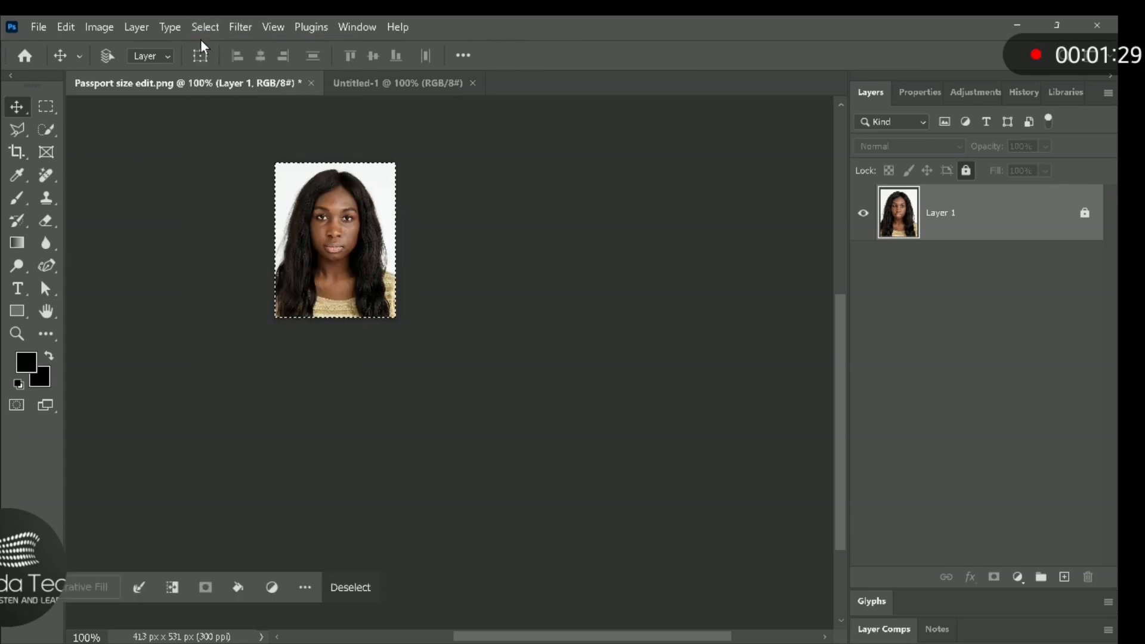
- Try to apply a black, centred stroke around the selection on the locked photo layer
left_click(65, 26)
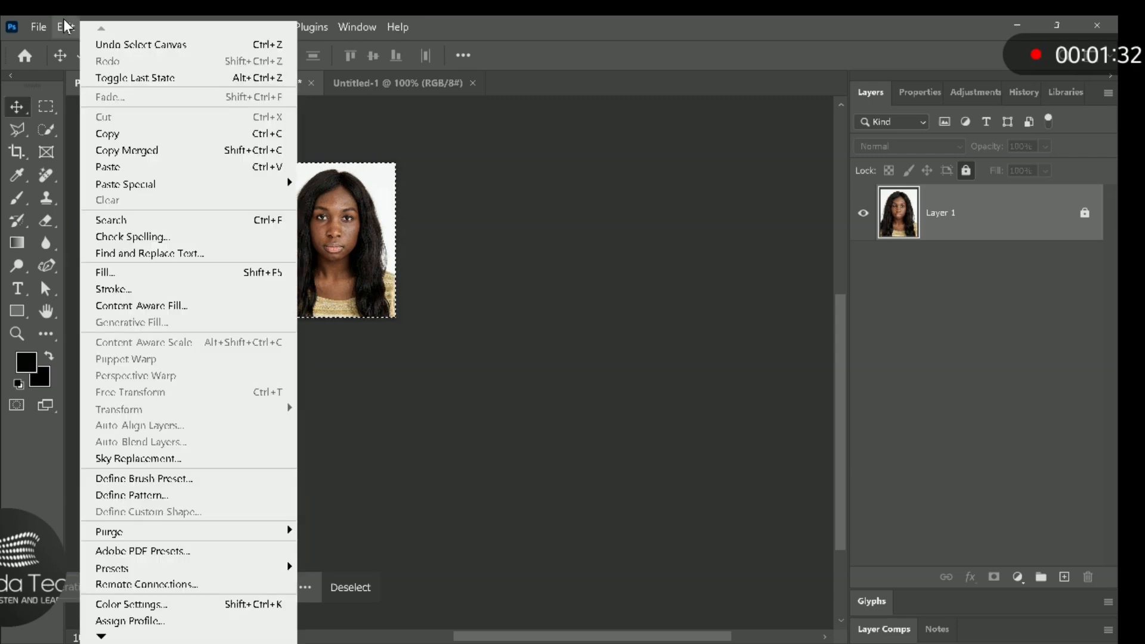
left_click(127, 290)
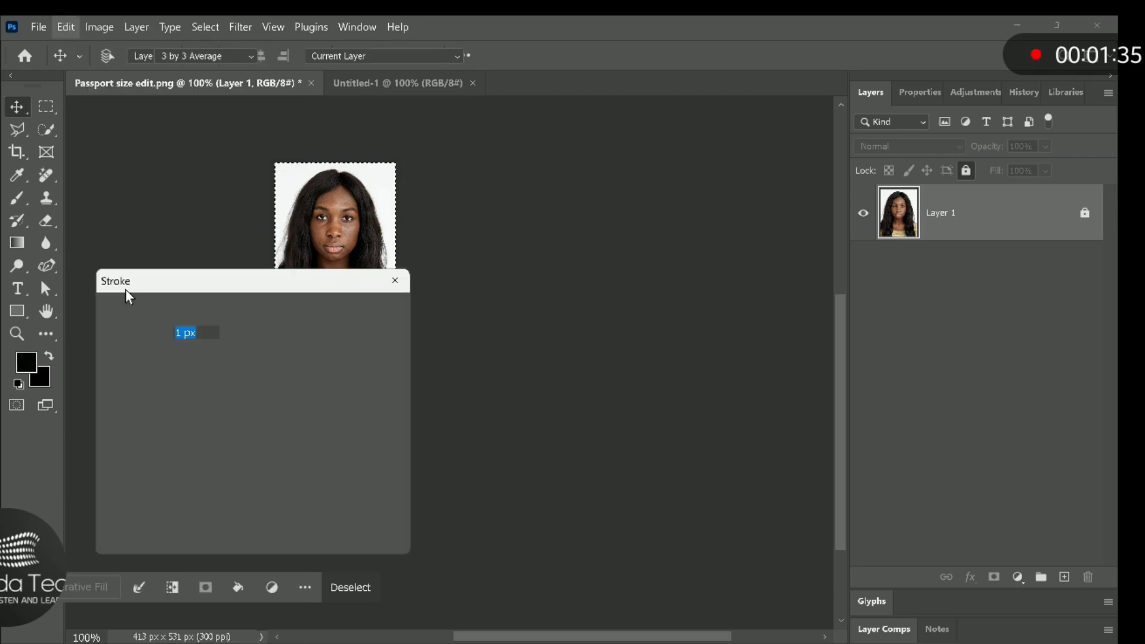
left_click(195, 334)
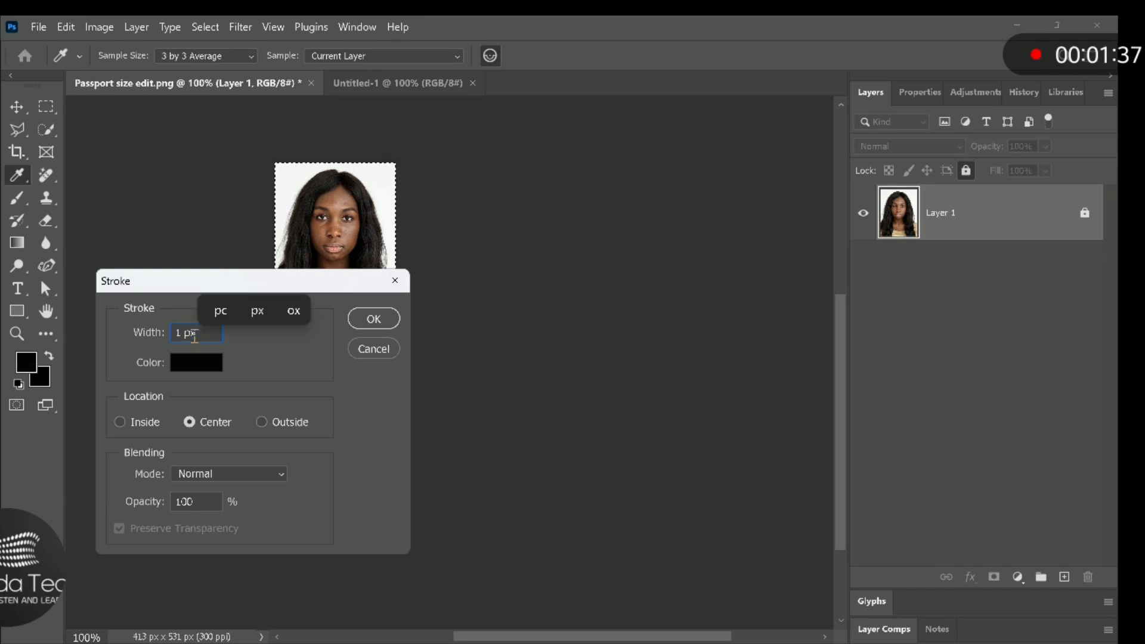
double_click(192, 335)
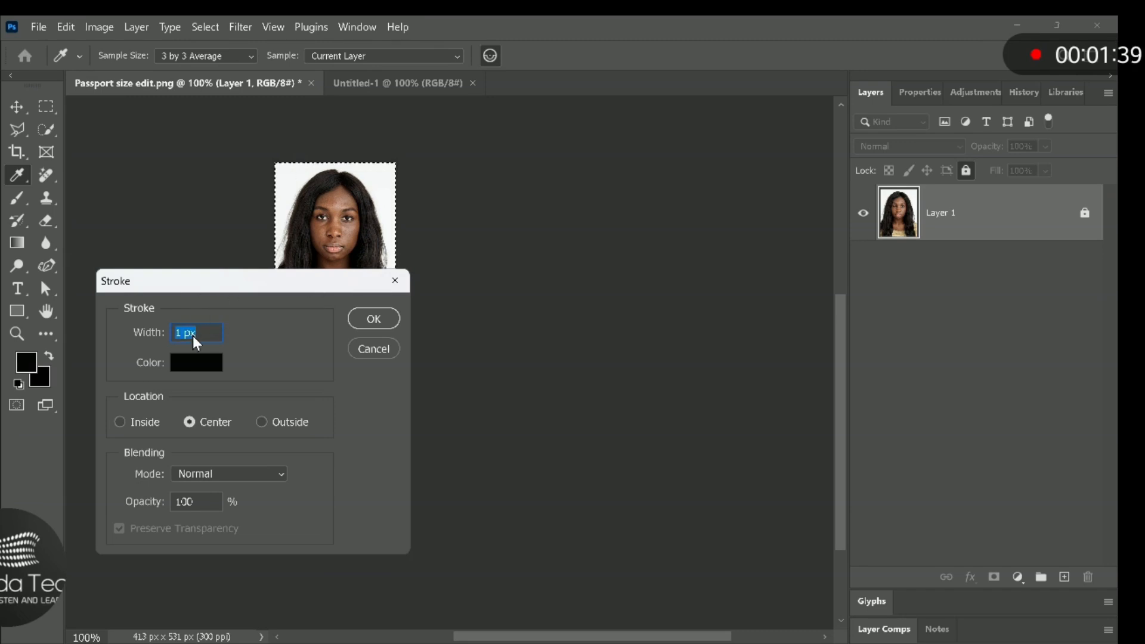
type("1.2")
left_click(376, 318)
key("v")
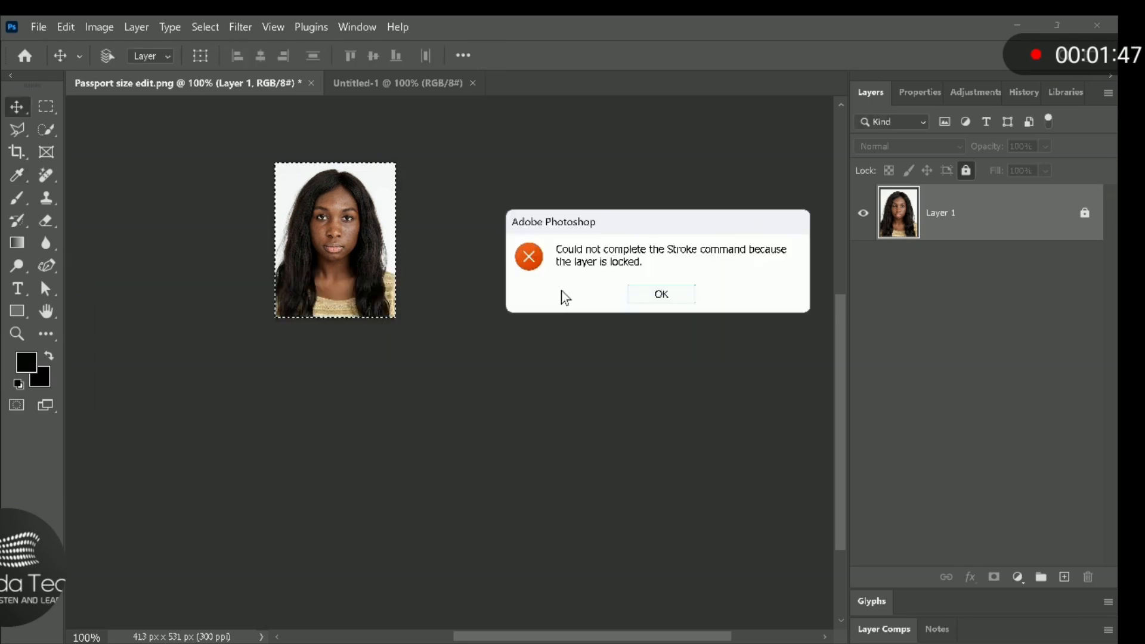
left_click(663, 294)
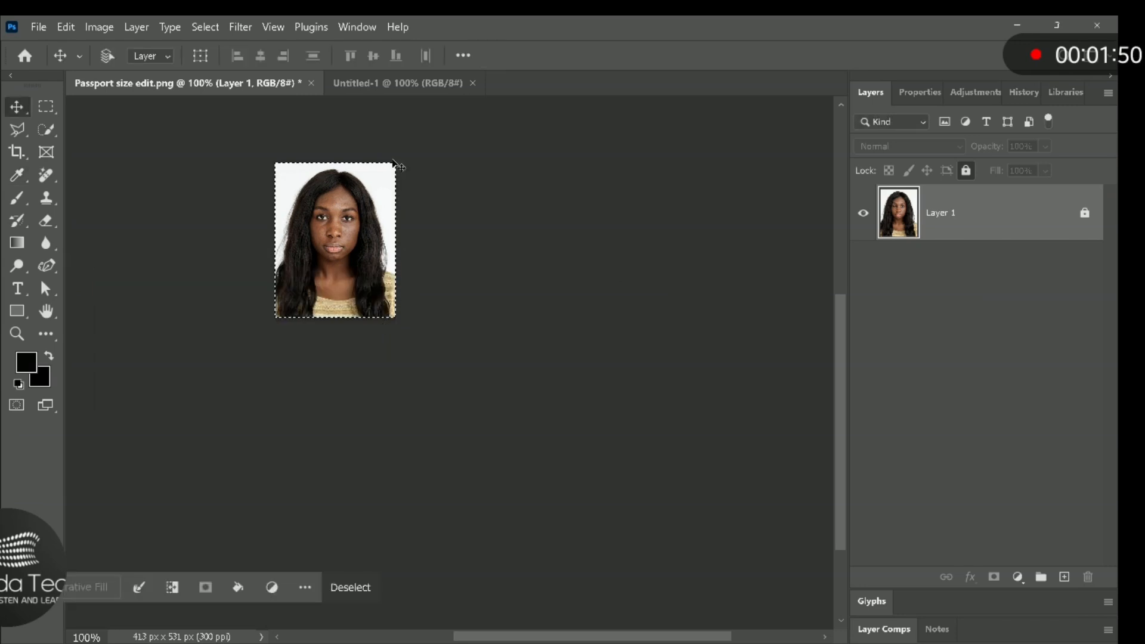
left_click(66, 27)
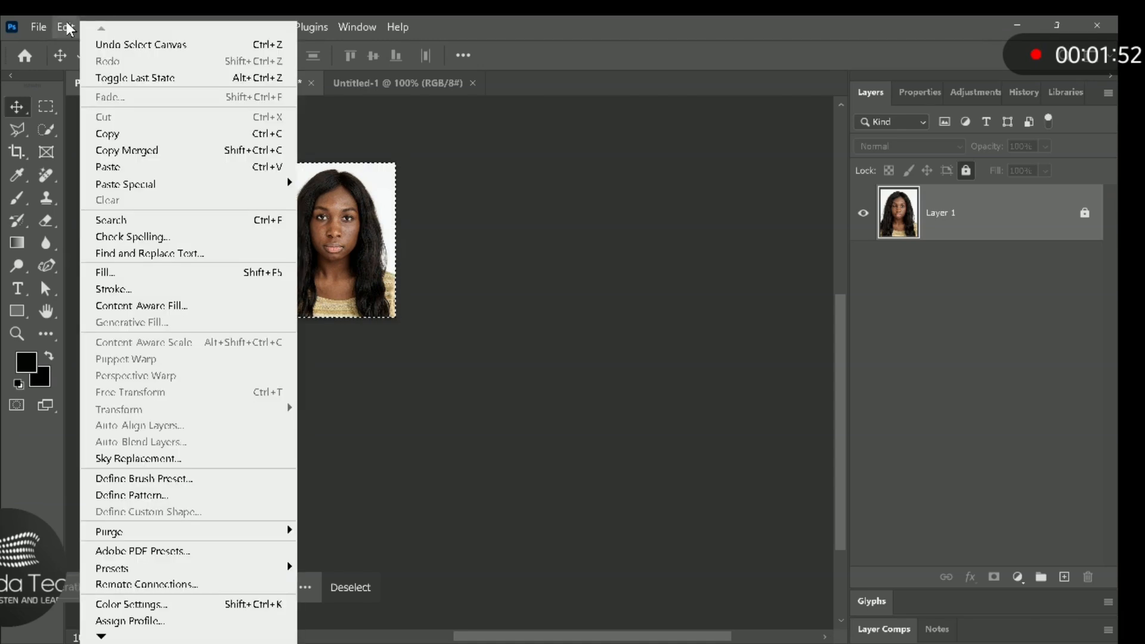
left_click(108, 290)
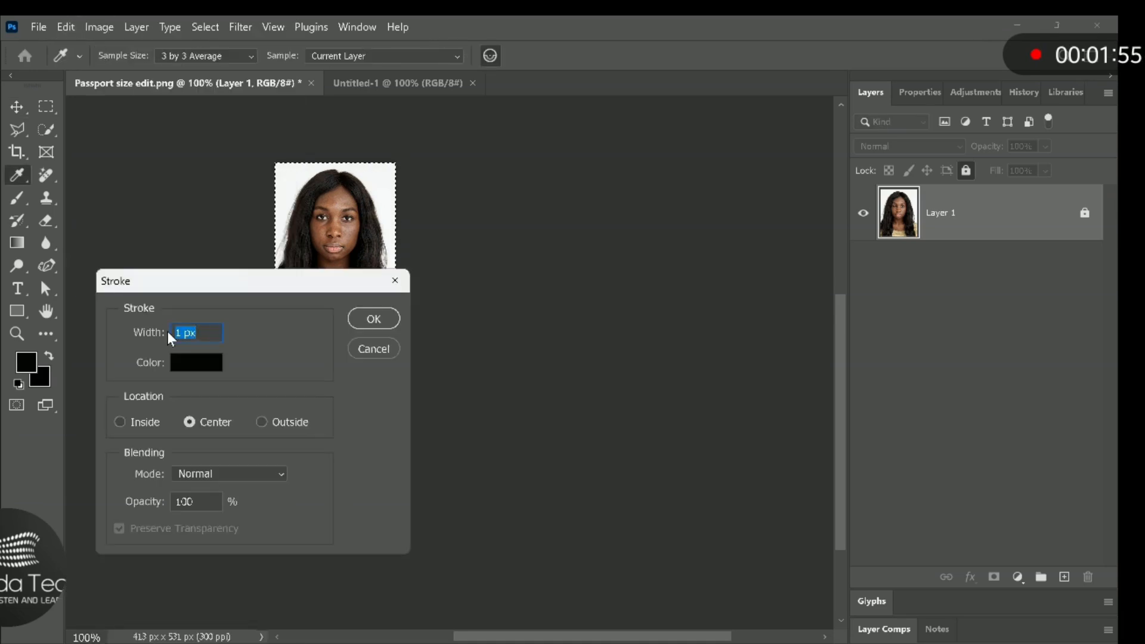
left_click(385, 327)
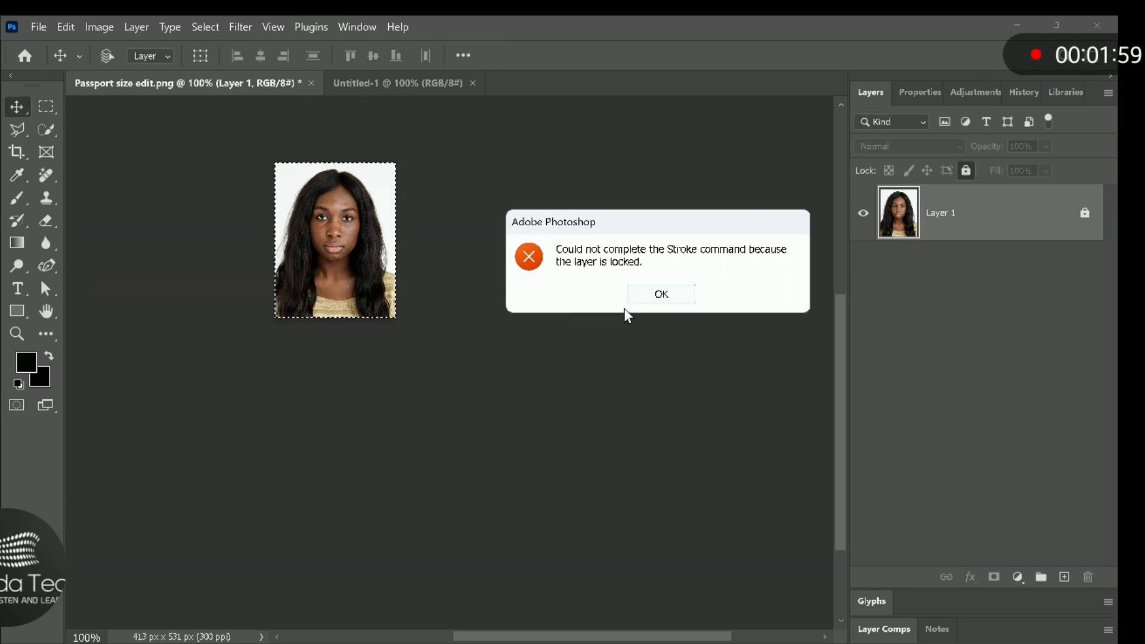
left_click(670, 296)
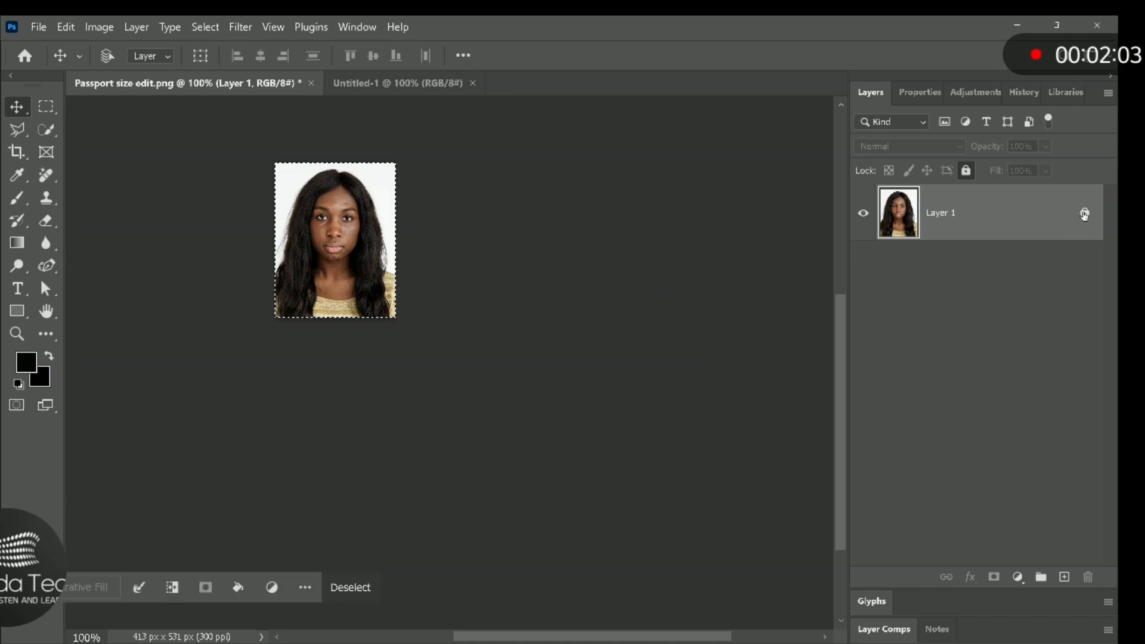
- Unlock Layer 1 and outline the selected photo with a black, centred stroke of width 1.2
left_click(1086, 215)
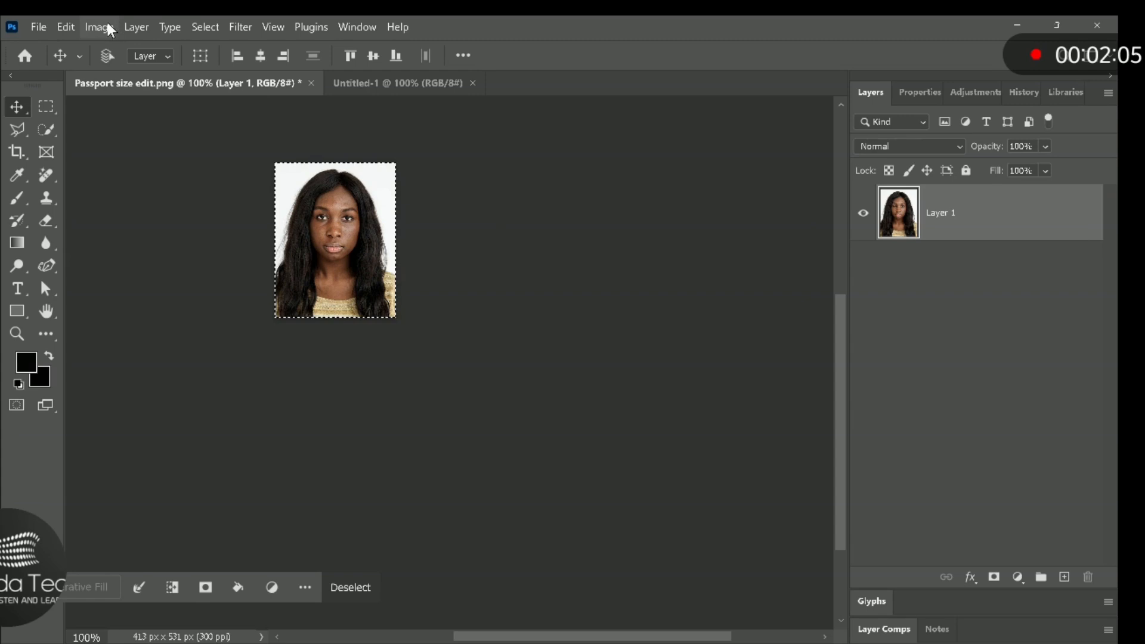
left_click(67, 25)
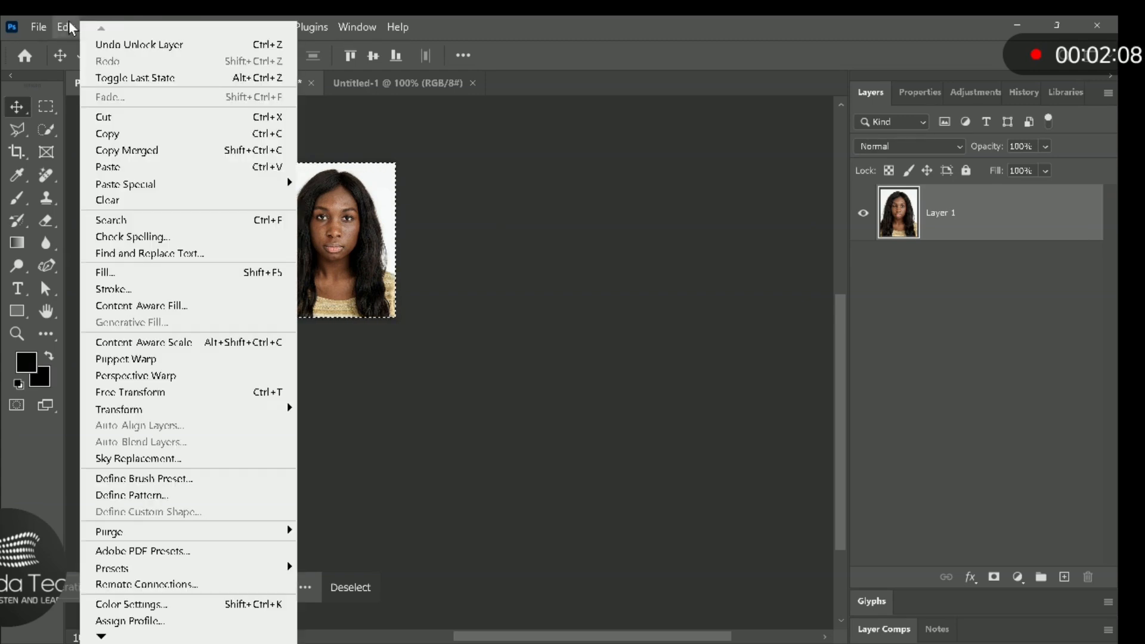
left_click(119, 290)
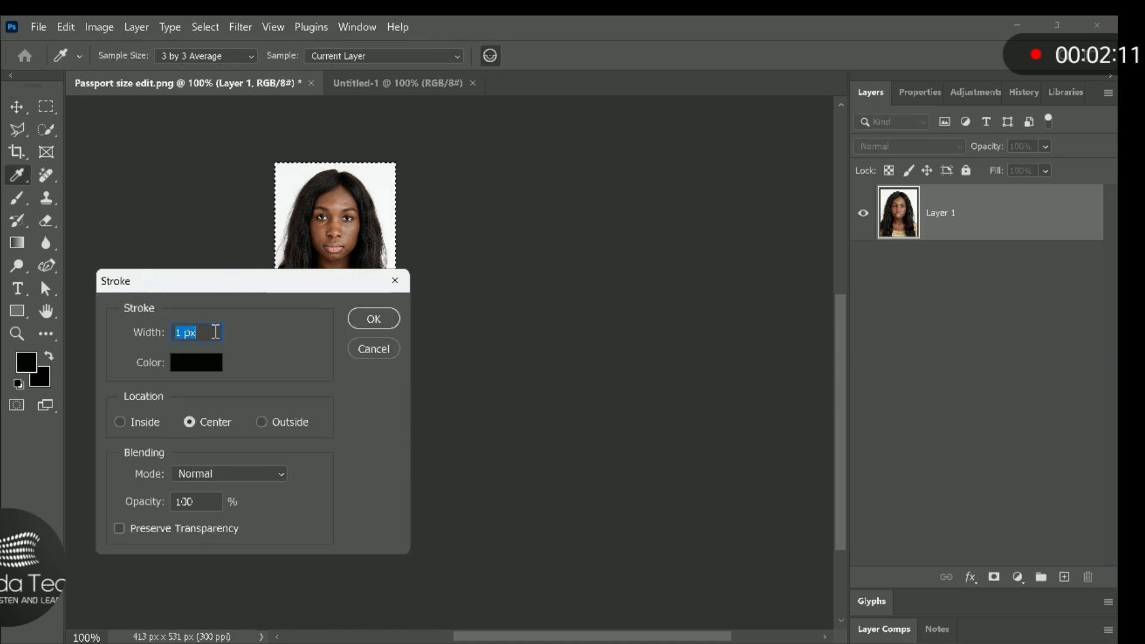
type("1")
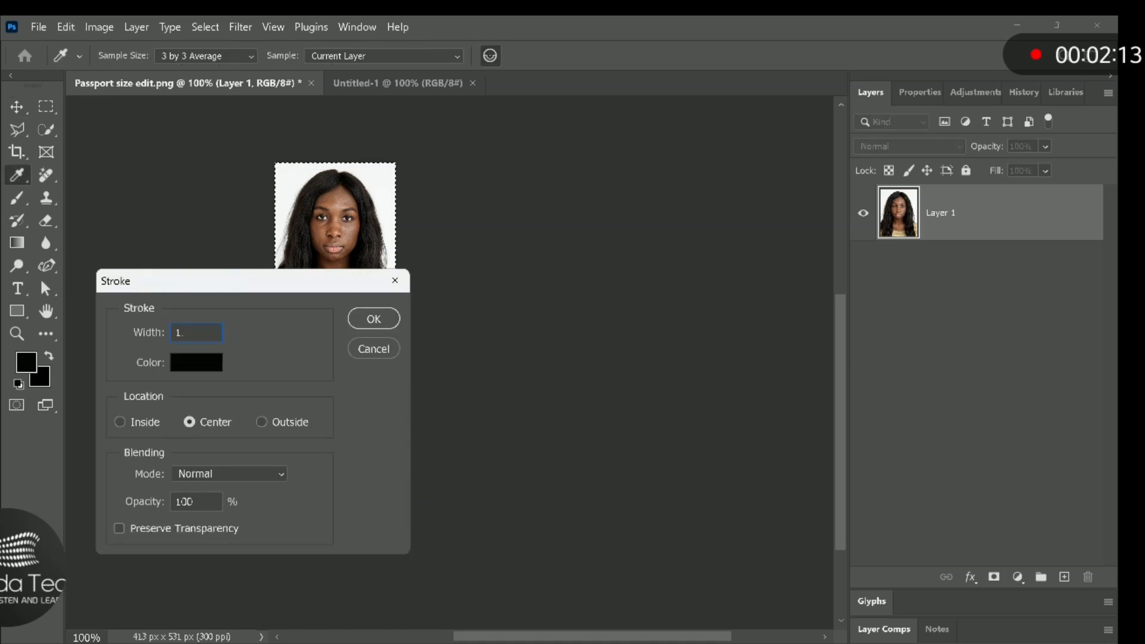
type(".2")
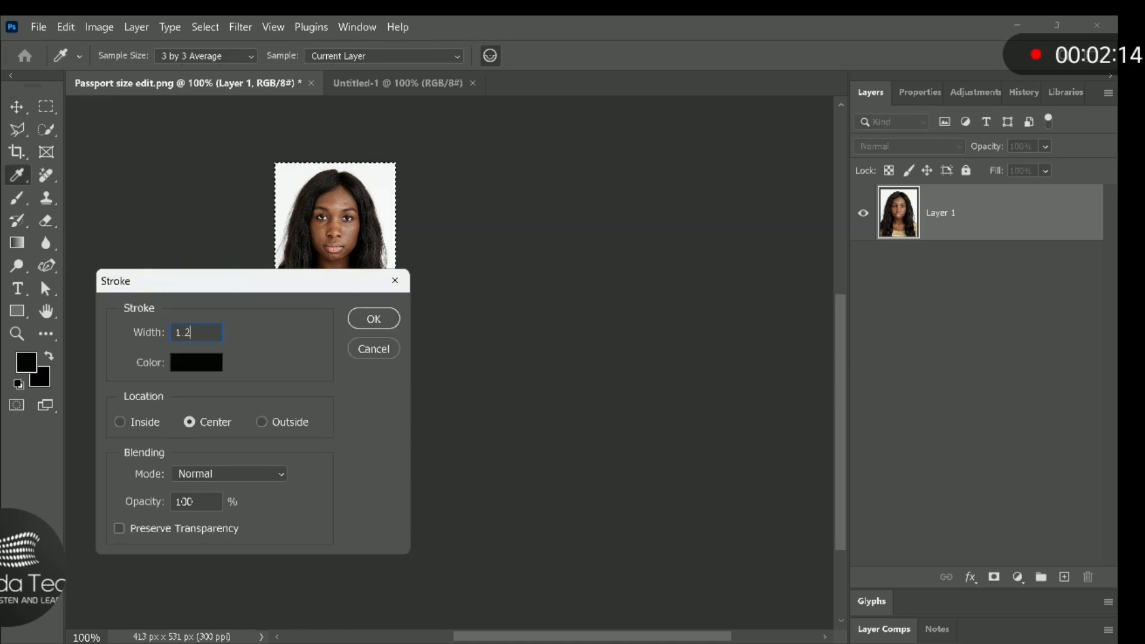
left_click(366, 318)
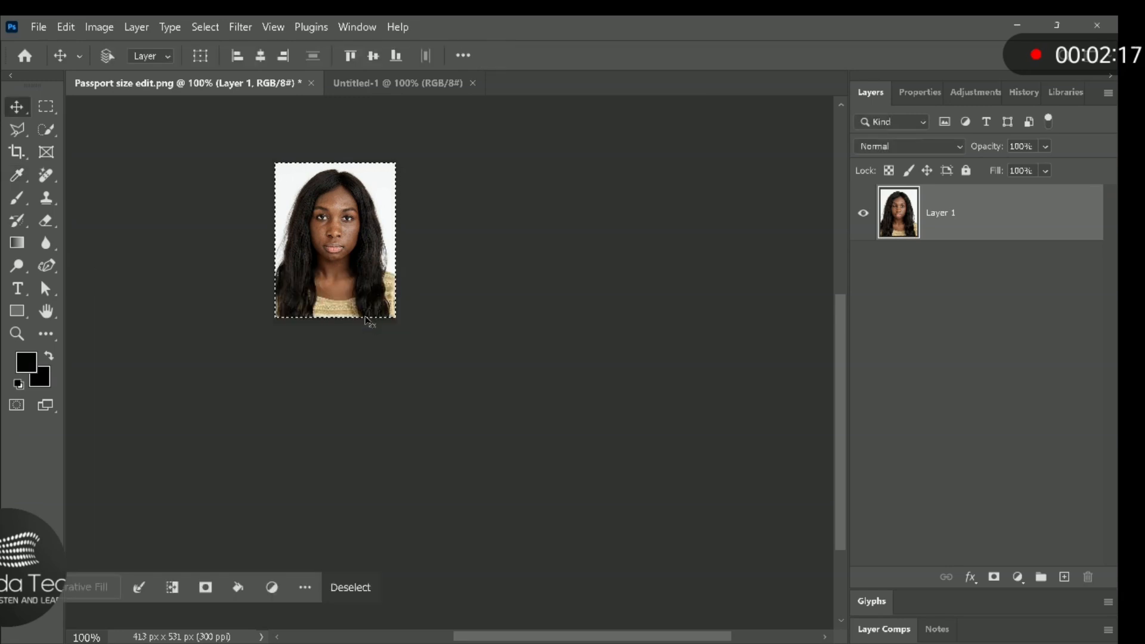
- Copy the outlined photo, paste it into the Untitled-1 document, and place it in the upper-left corner of the canvas
left_click(70, 28)
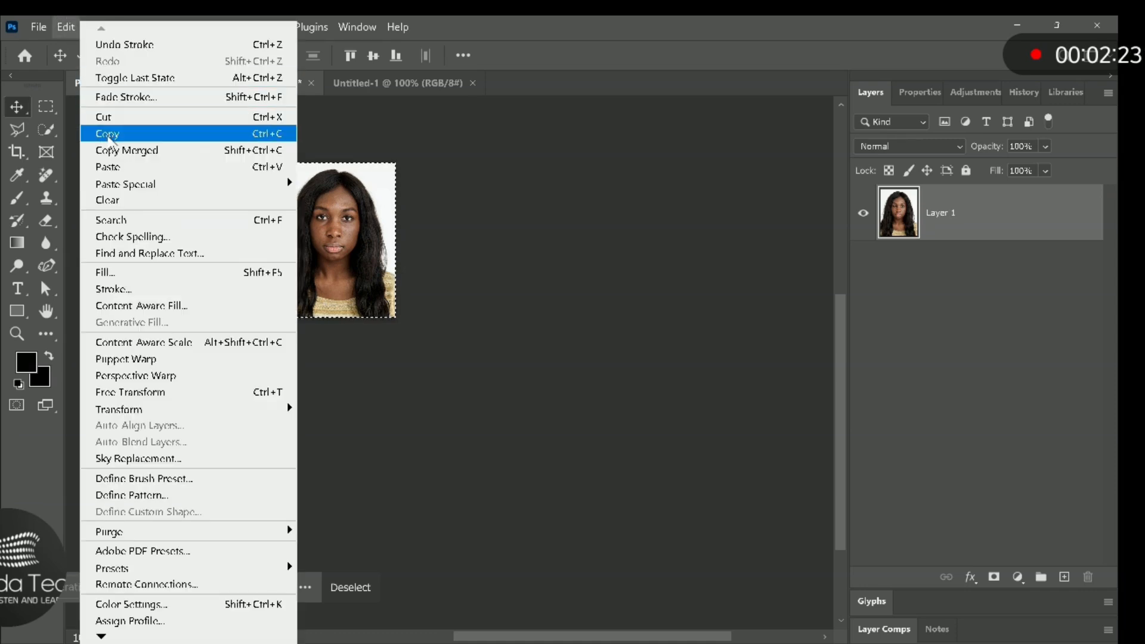
left_click(111, 135)
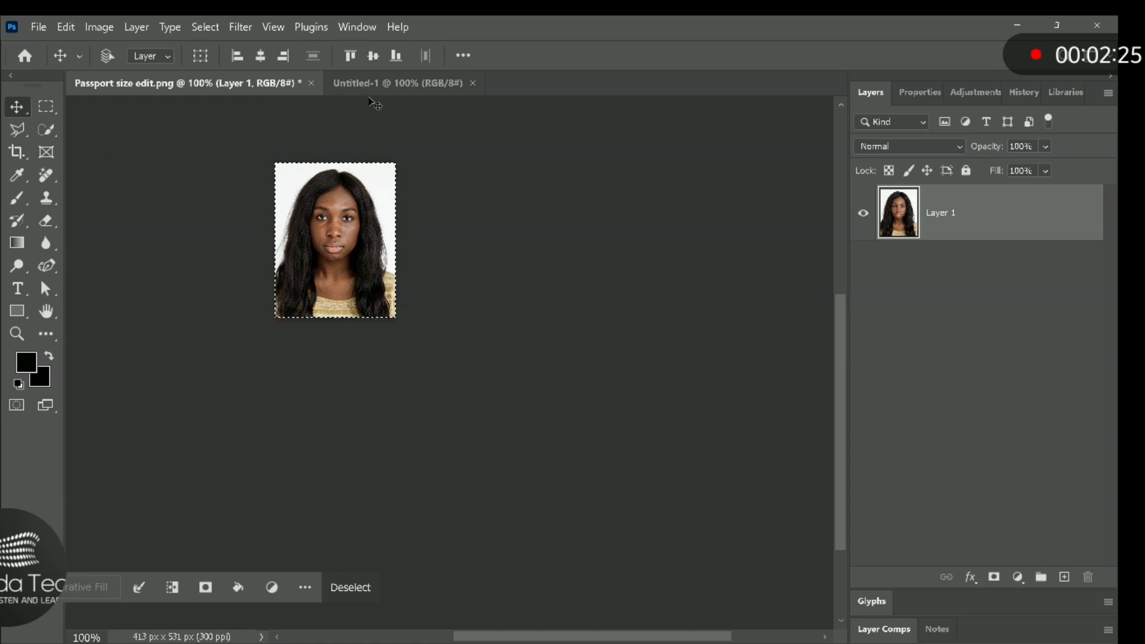
left_click(392, 90)
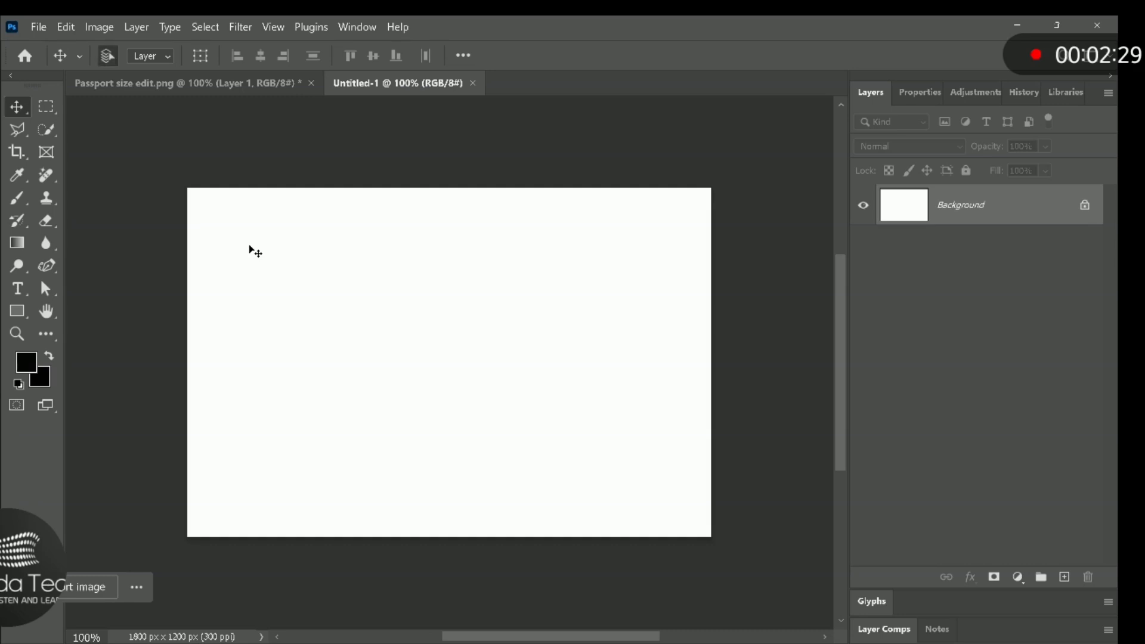
key("ctrl+v")
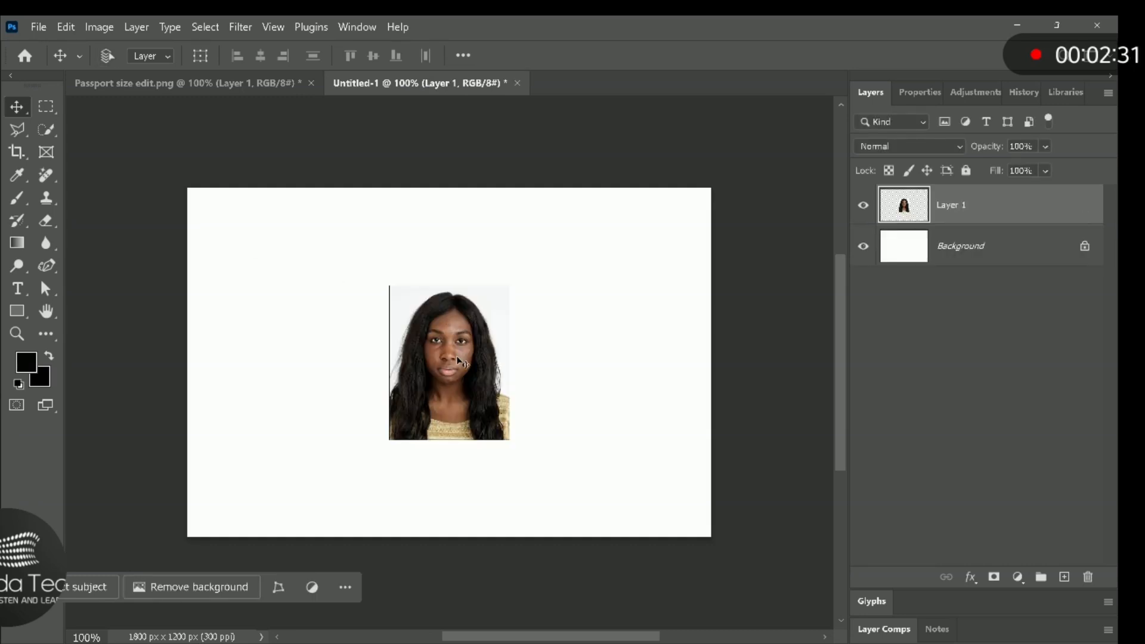
left_click_drag(457, 357, 268, 272)
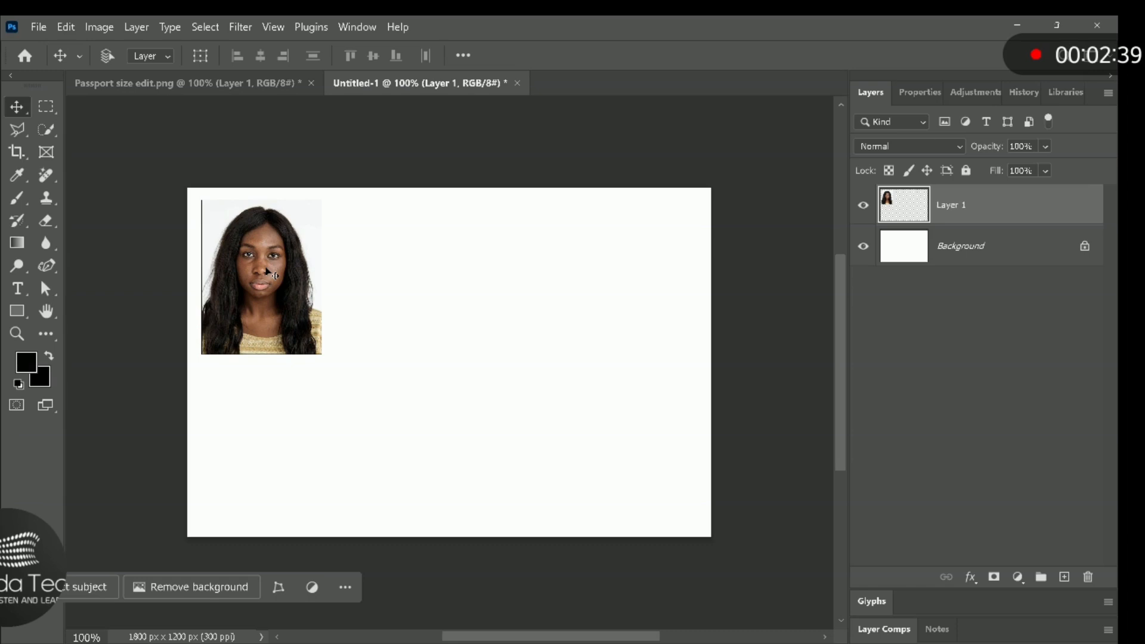
- Duplicate the passport photo five times and arrange the six photos in two evenly spaced rows of three
left_click_drag(267, 271, 535, 277)
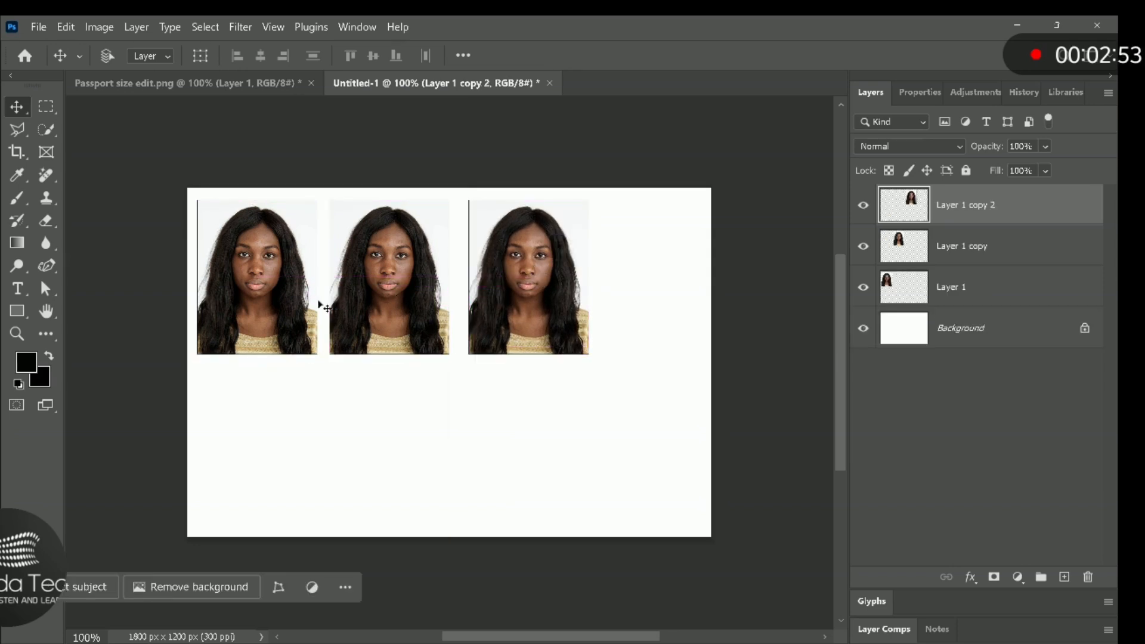
left_click_drag(266, 304, 263, 481)
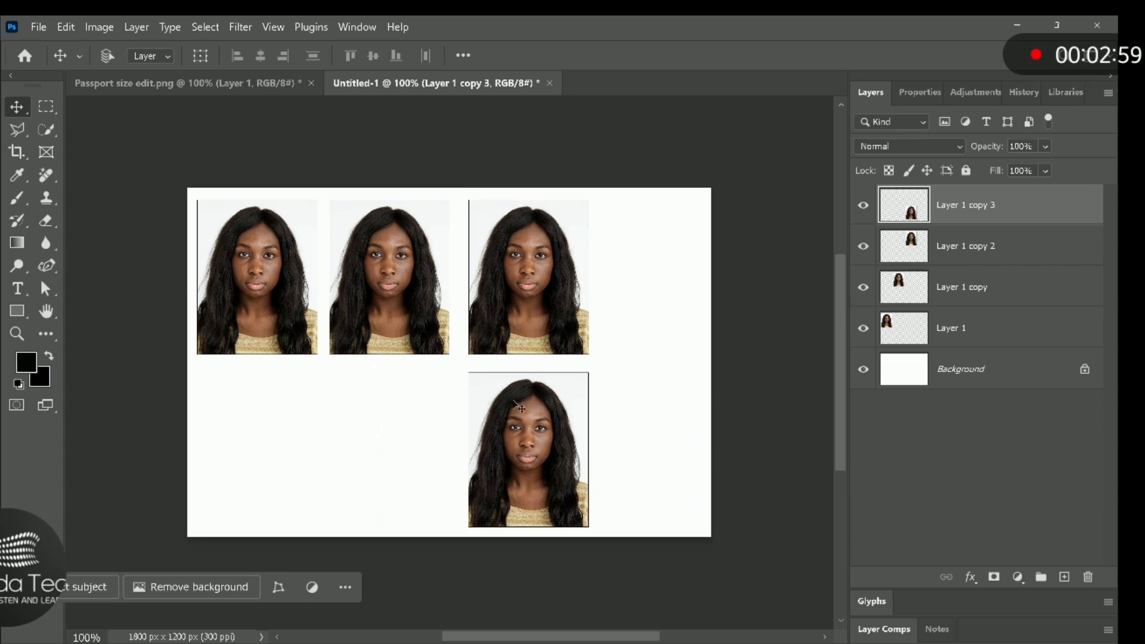
left_click_drag(521, 437, 256, 428)
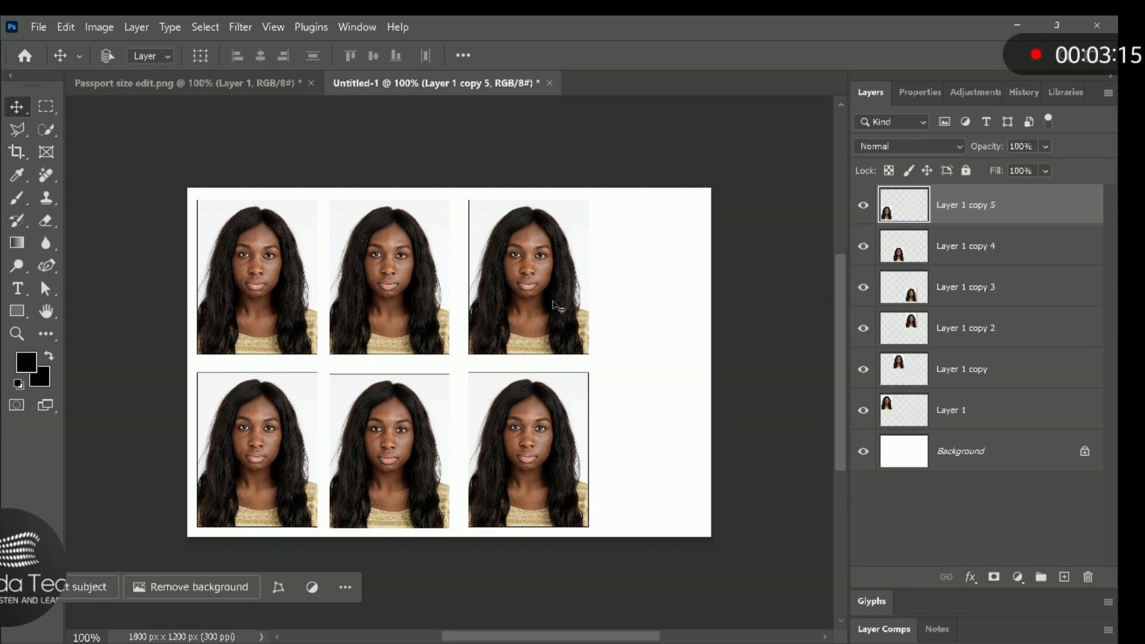
- Export the photo sheet with Export As in JPG format at quality 7
left_click(39, 27)
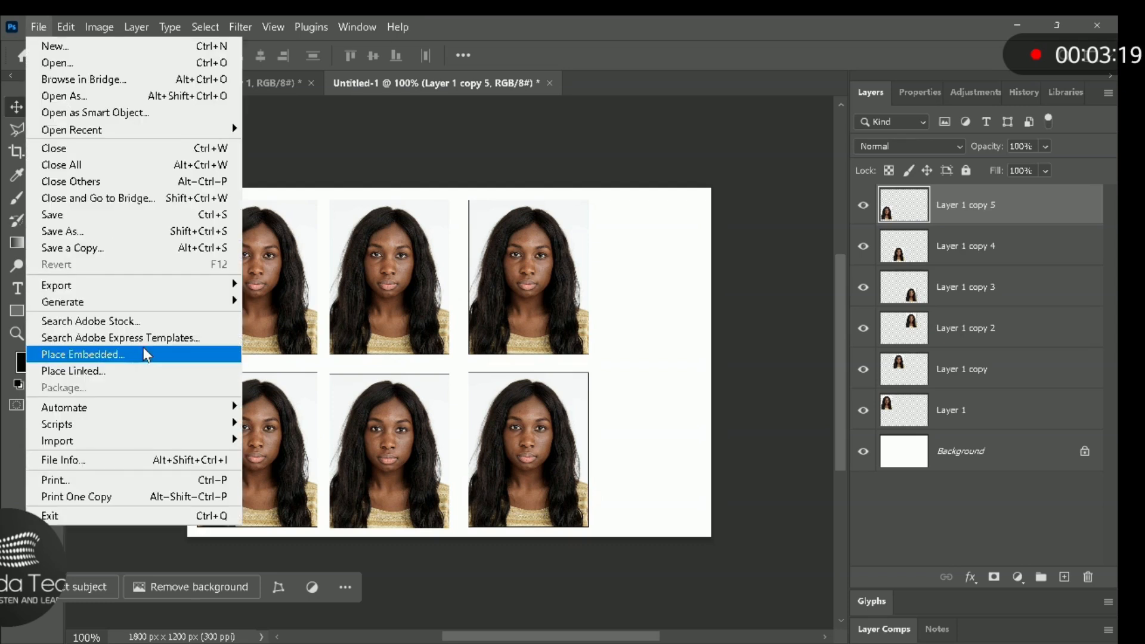
mouse_move(166, 291)
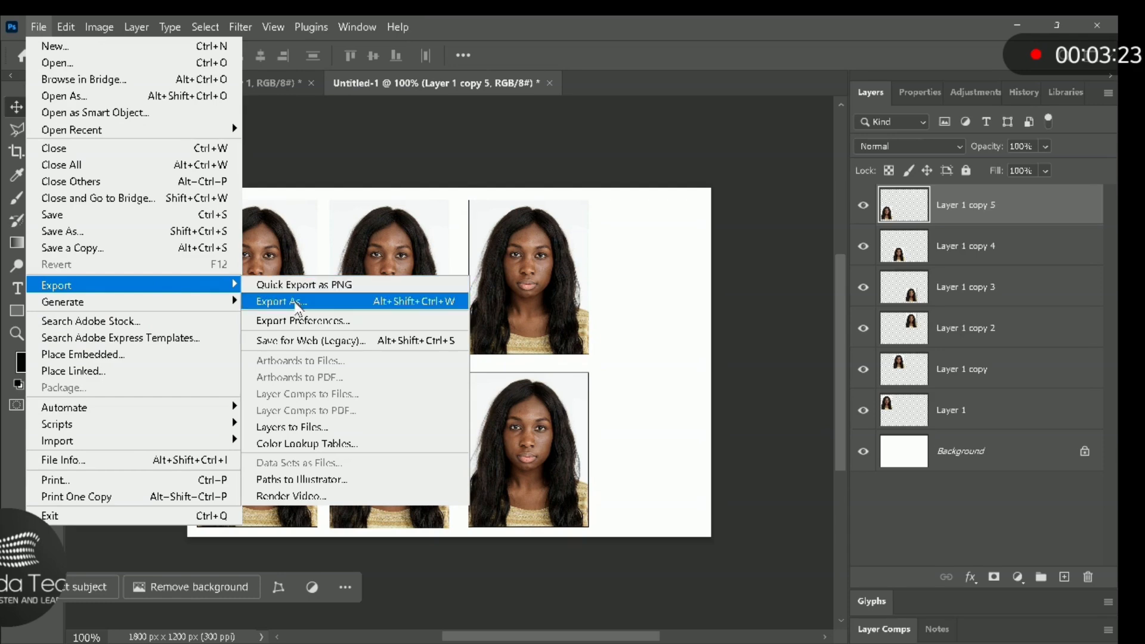
left_click(299, 304)
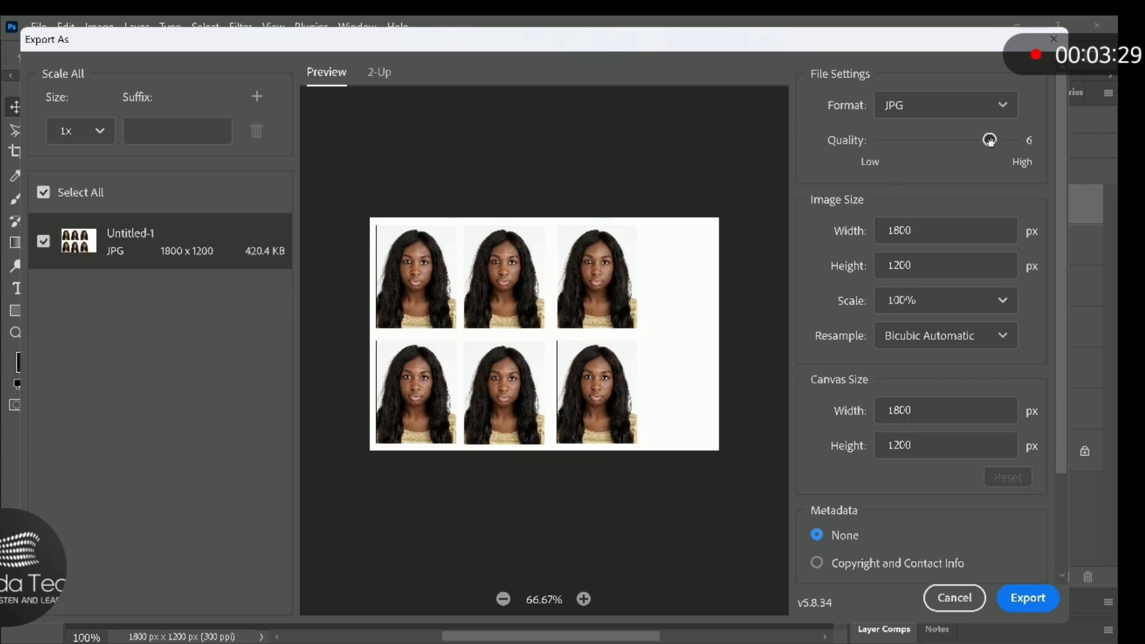
left_click_drag(990, 140, 1044, 139)
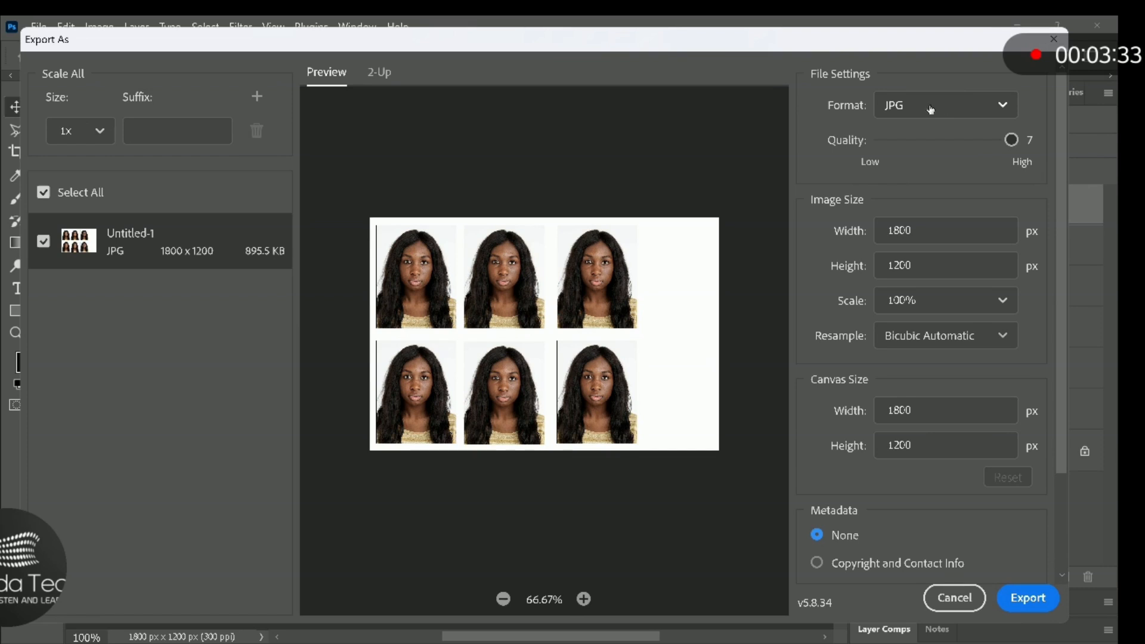
left_click(1031, 599)
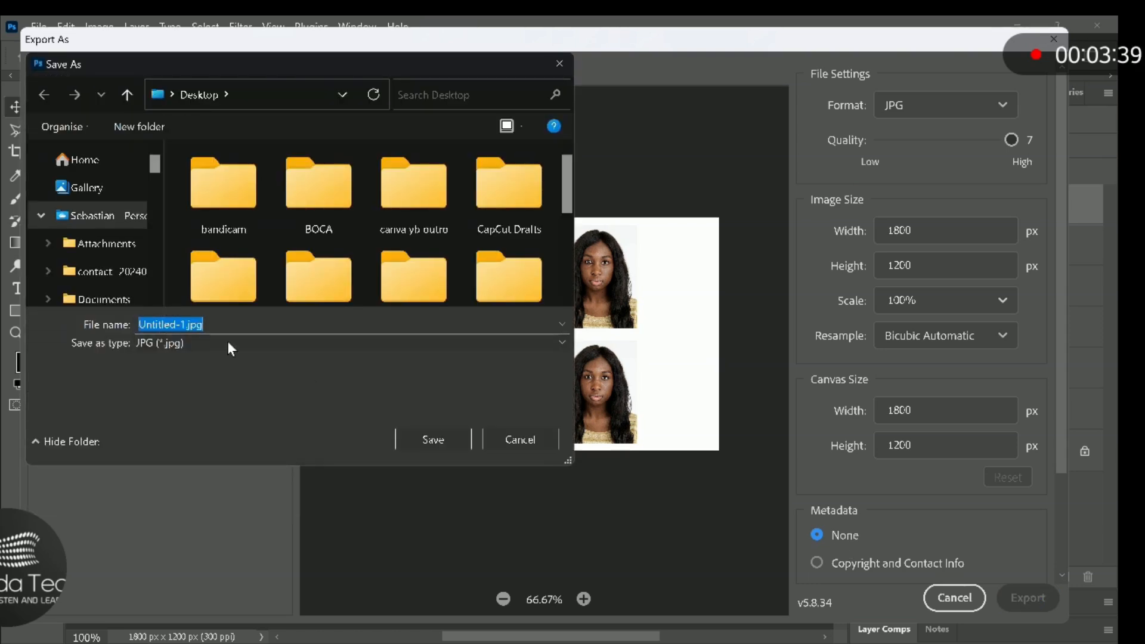
- Save the export to the Desktop as "passport pic size.jpg", replacing the existing file of that name
left_click(188, 324)
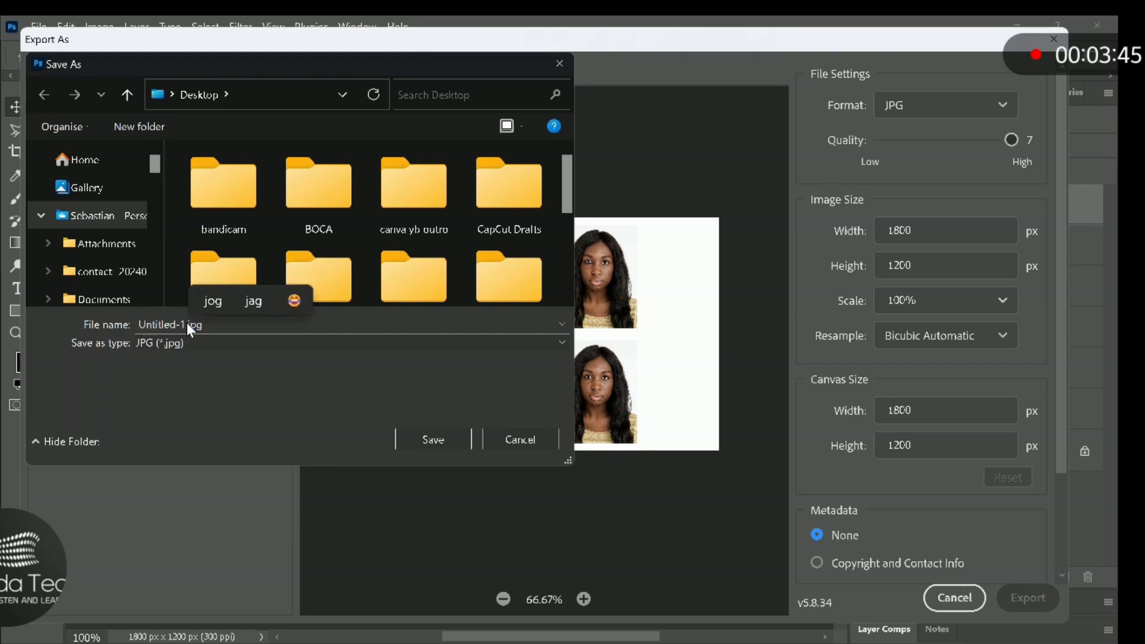
key("BackSpace")
key("BackSpace")
key("BackSpace")
key("BackSpace")
key("BackSpace")
key("BackSpace")
key("BackSpace")
key("BackSpace")
key("BackSpace")
key("BackSpace")
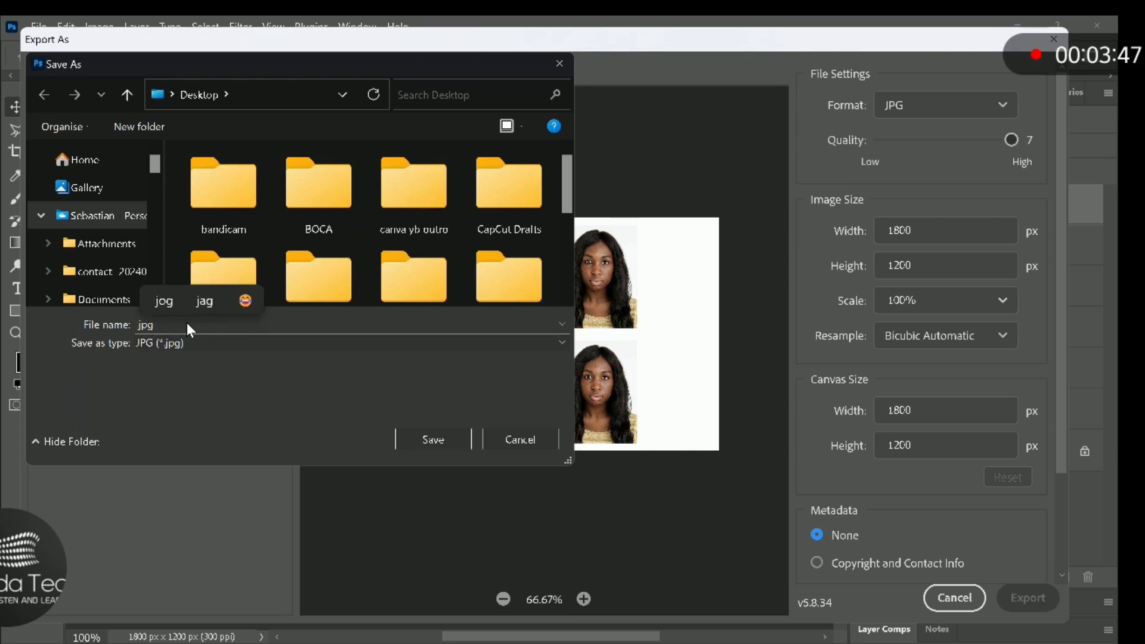
type("passpor")
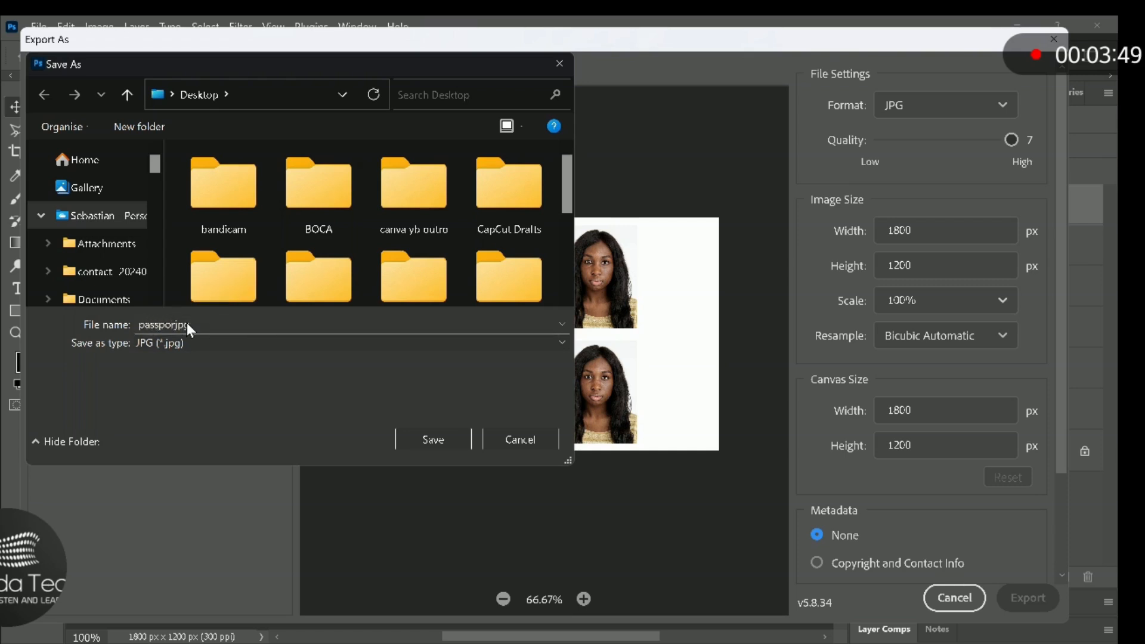
type("t pic")
type(" size")
type(".")
left_click(207, 346)
left_click(207, 347)
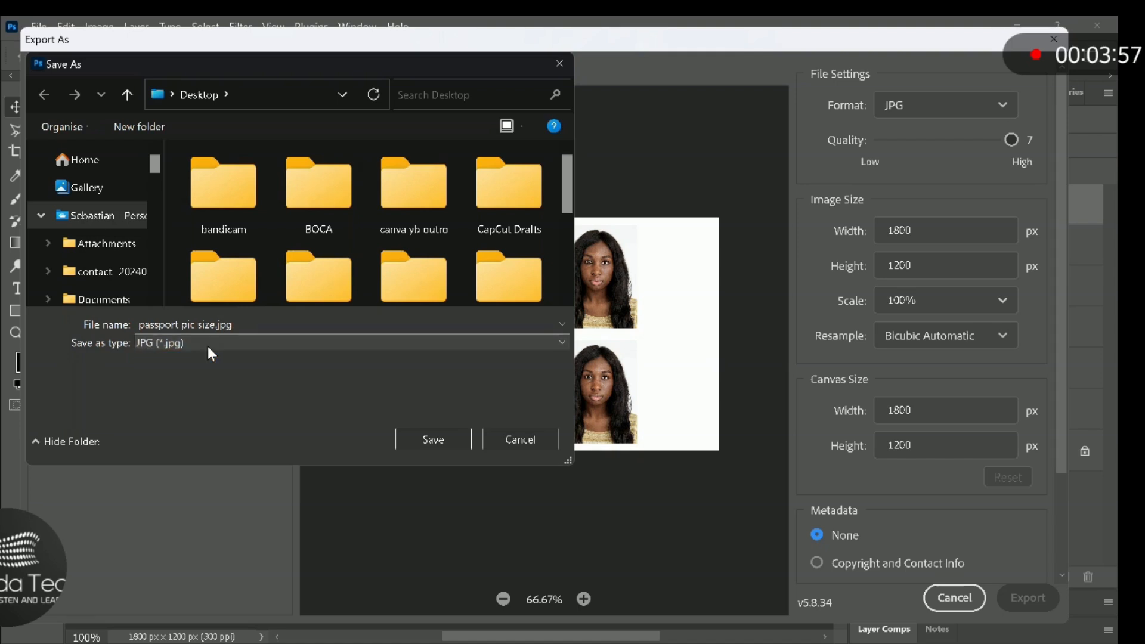
left_click(435, 440)
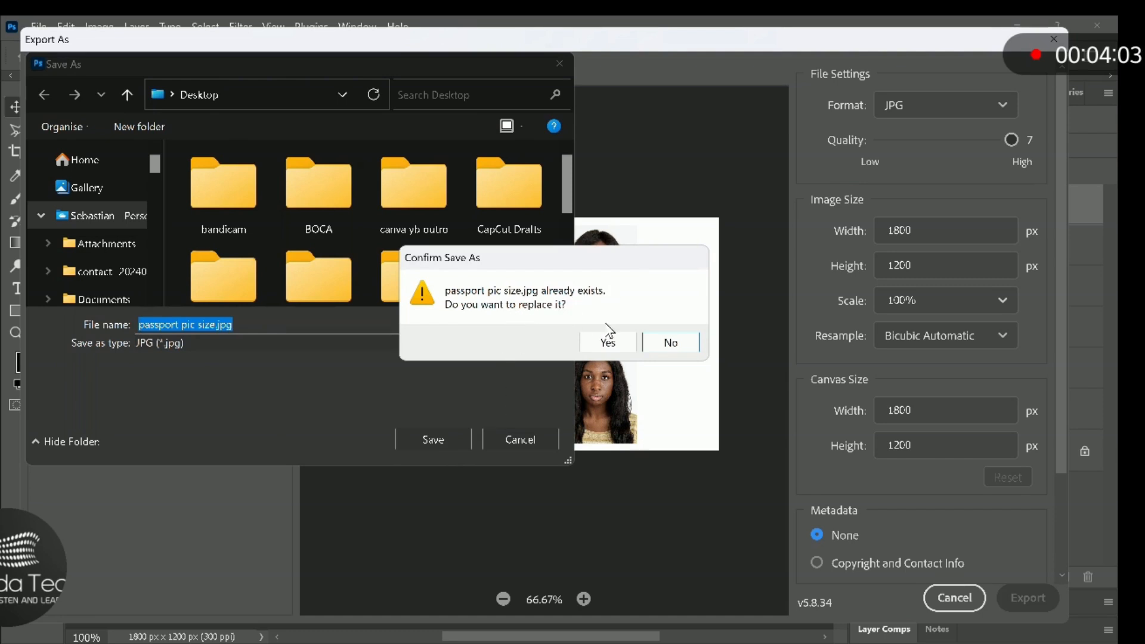
left_click(629, 349)
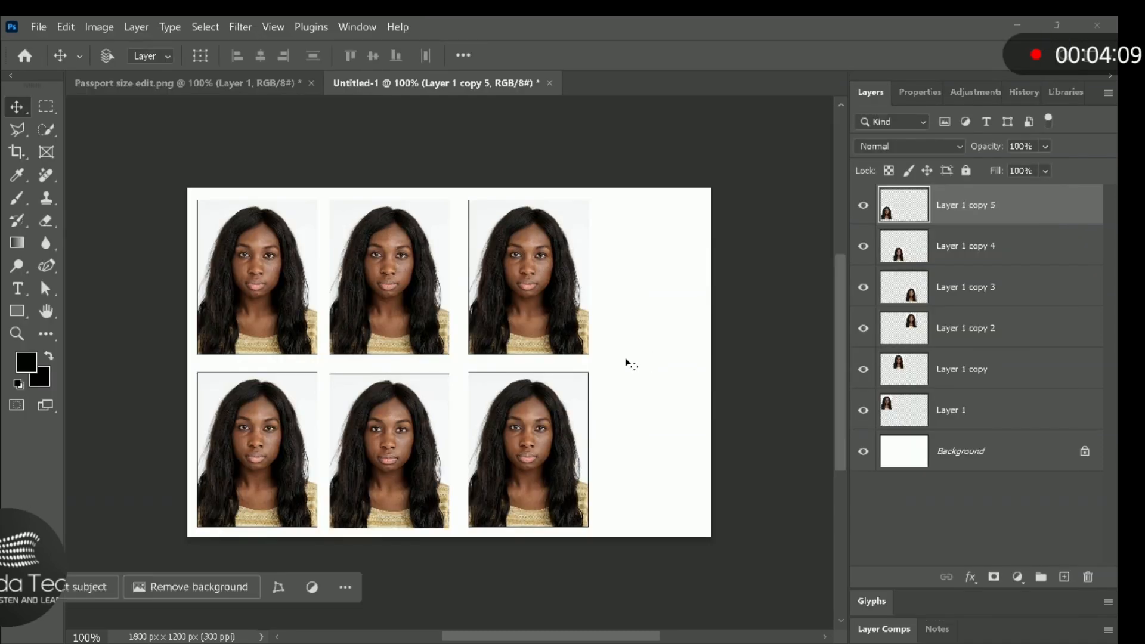
- Switch to the Windows desktop and open the exported "passport pic size.jpg" to check it
key("super+d")
left_click(298, 67)
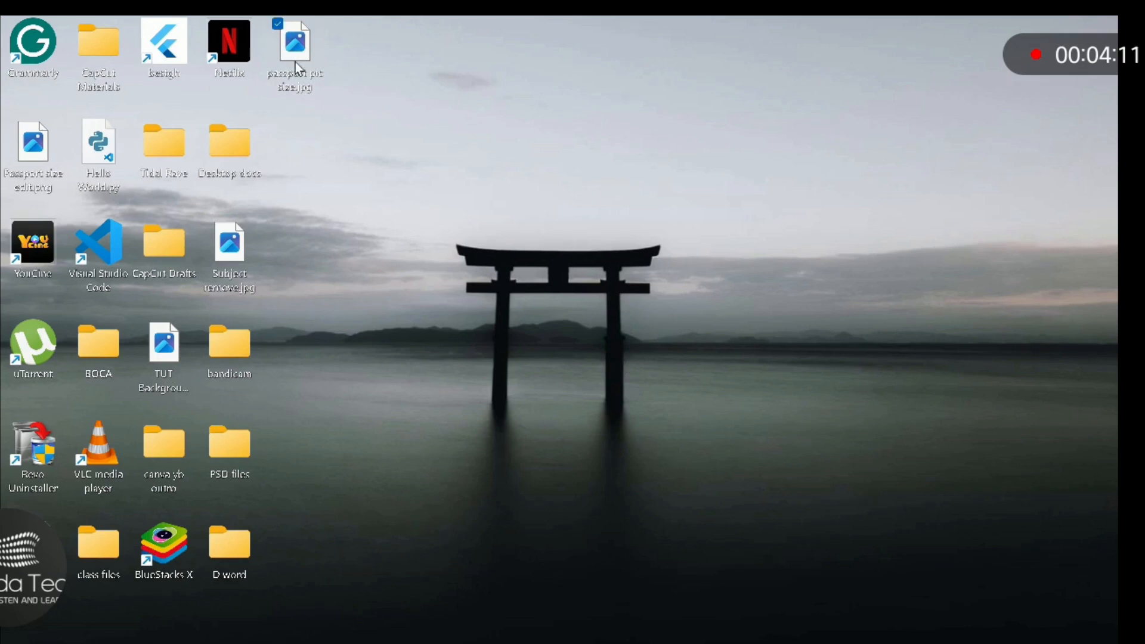
double_click(299, 67)
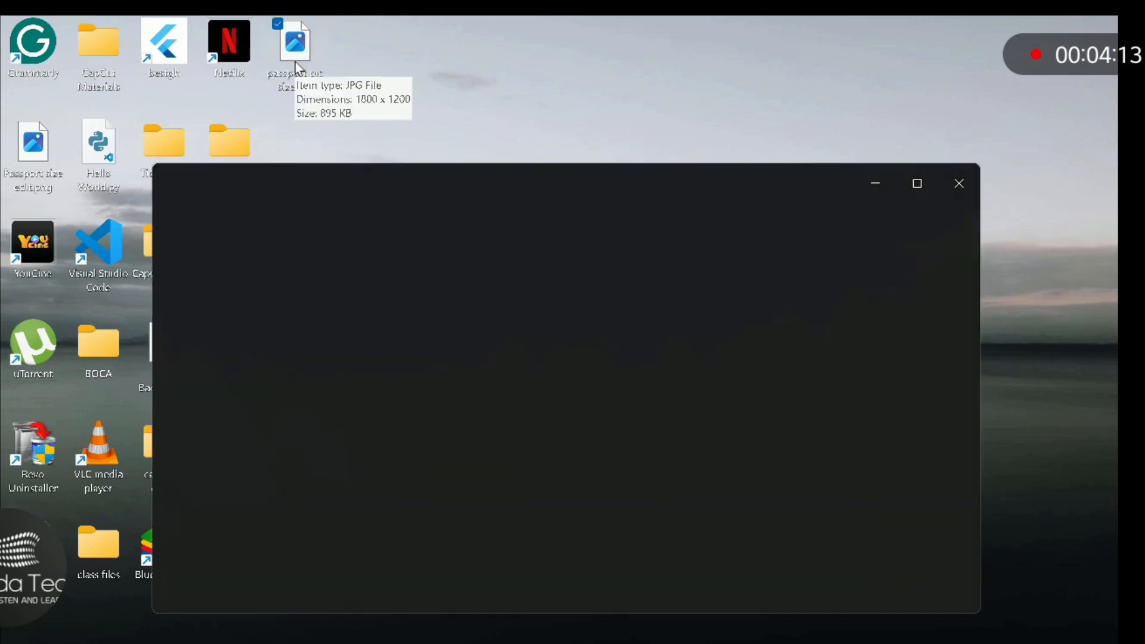